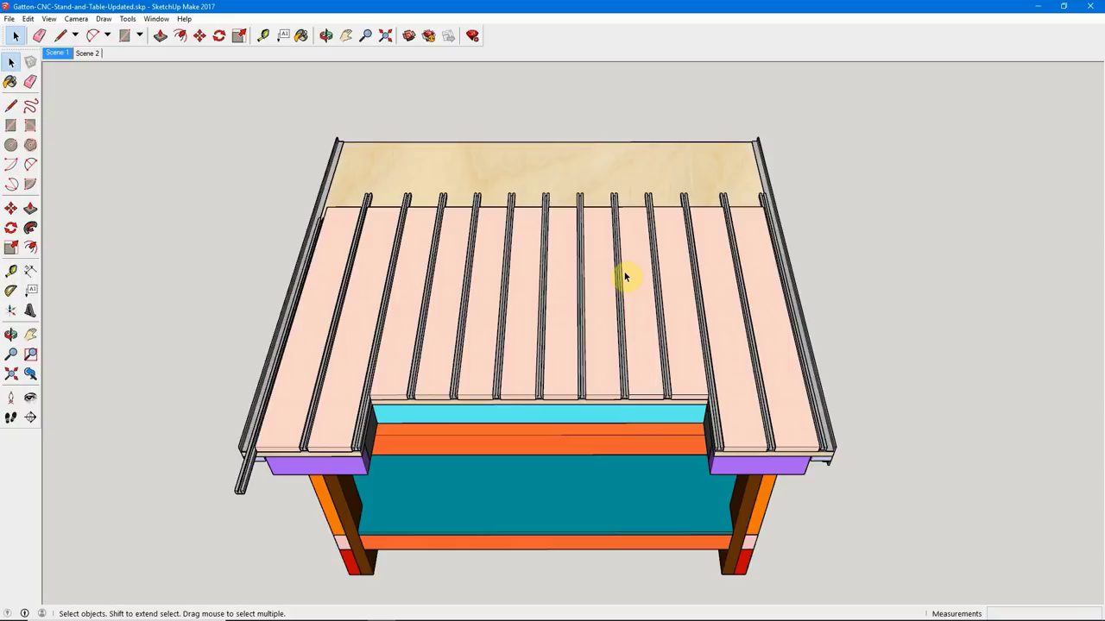
# - Show Scene 2 and close in on the seam between the two plywood spoilboard panels
pyautogui.click(96, 54)
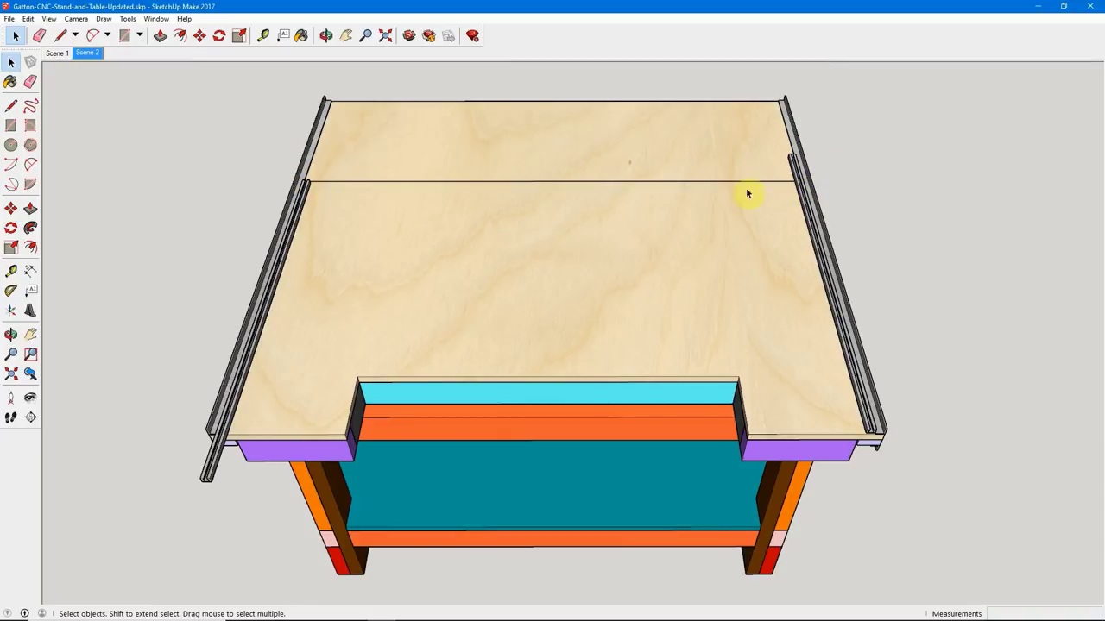
pyautogui.moveTo(803, 262); pyautogui.dragTo(499, 307, button='middle')
pyautogui.scroll(-4, 808, 285)
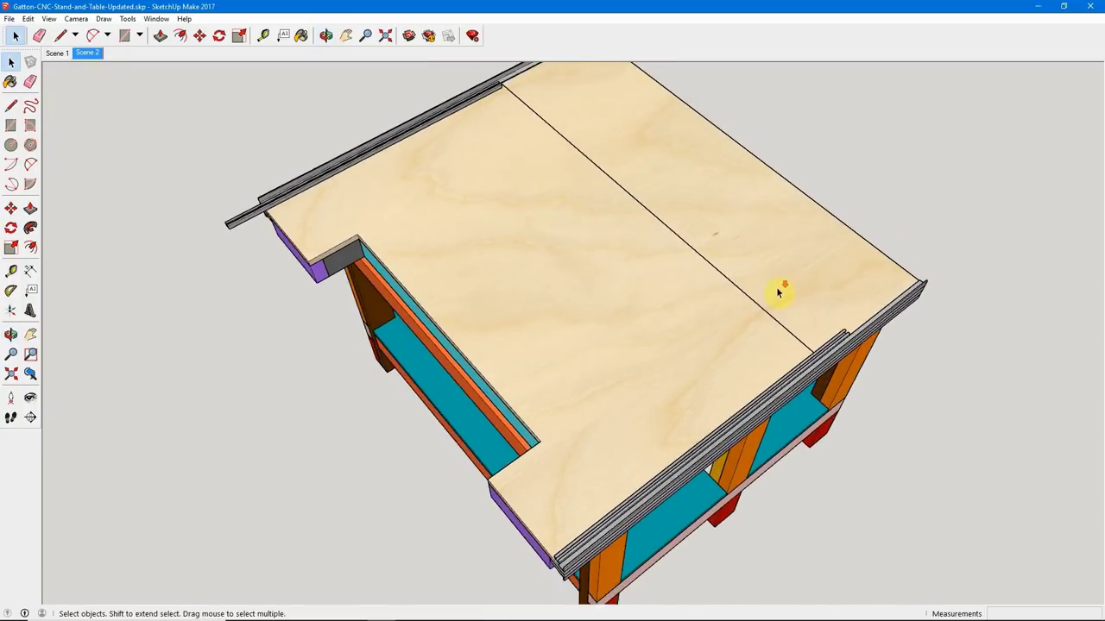
pyautogui.moveTo(809, 285); pyautogui.dragTo(572, 330, button='middle')
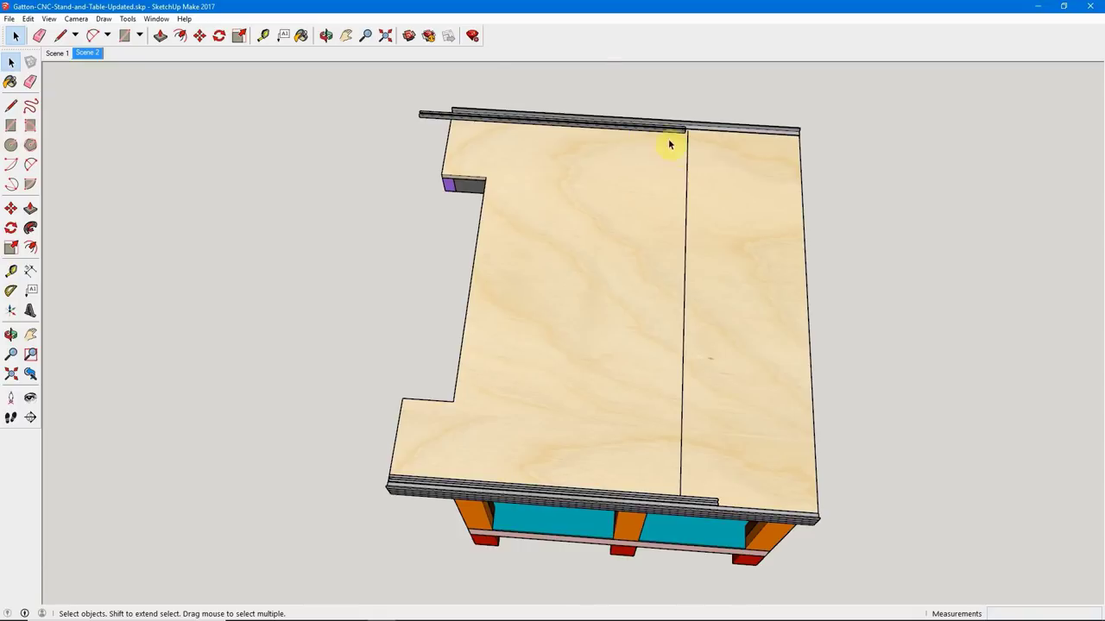
pyautogui.scroll(5, 670, 144)
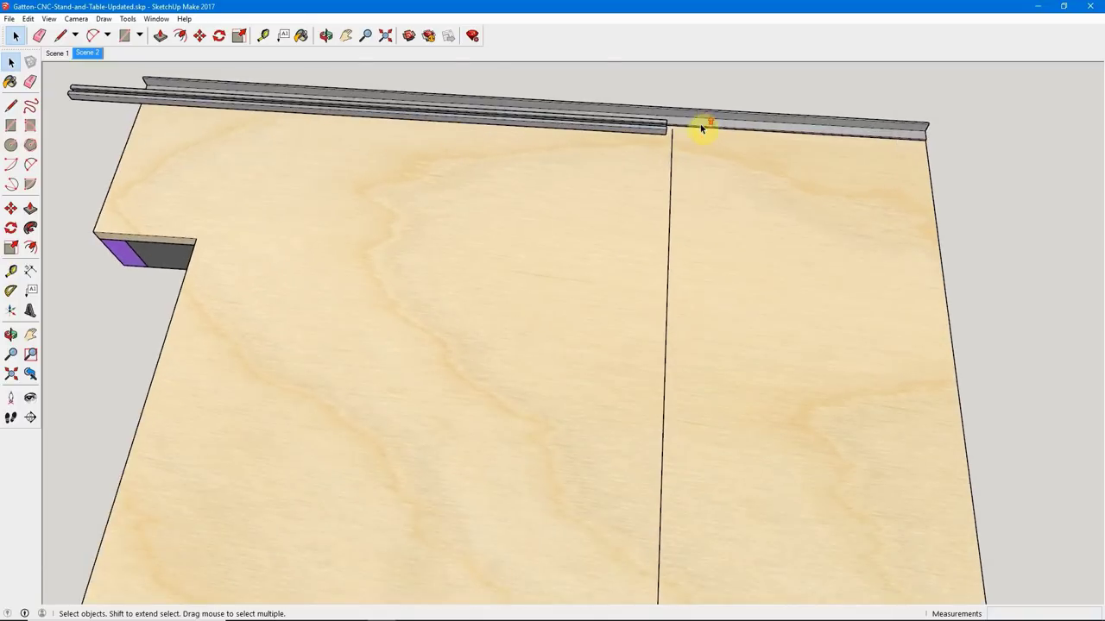
pyautogui.scroll(5, 702, 128)
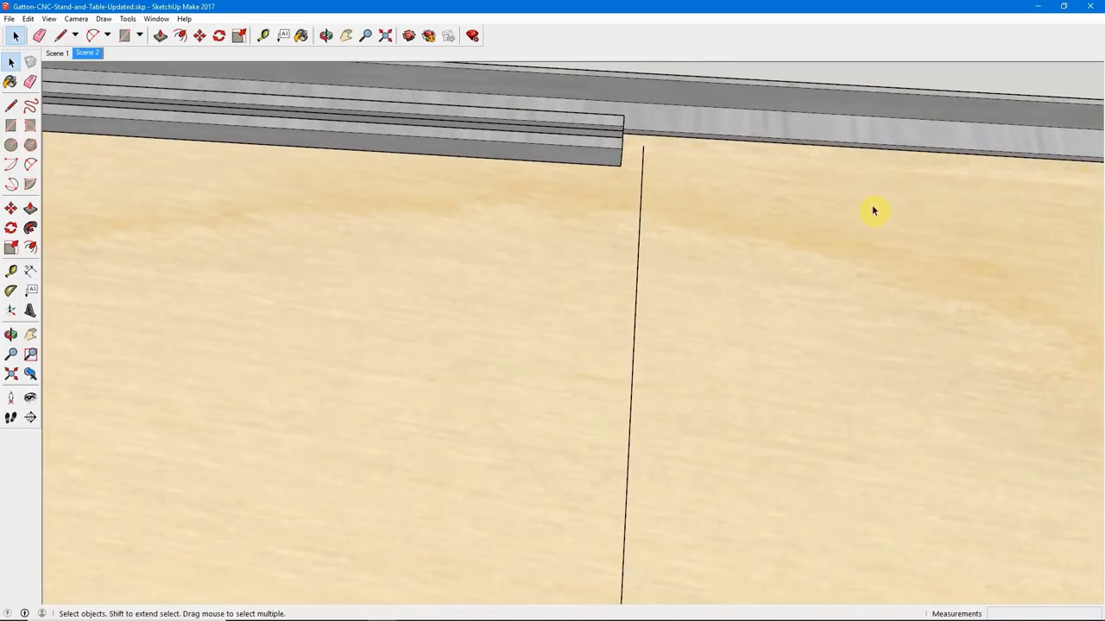
pyautogui.press('o')
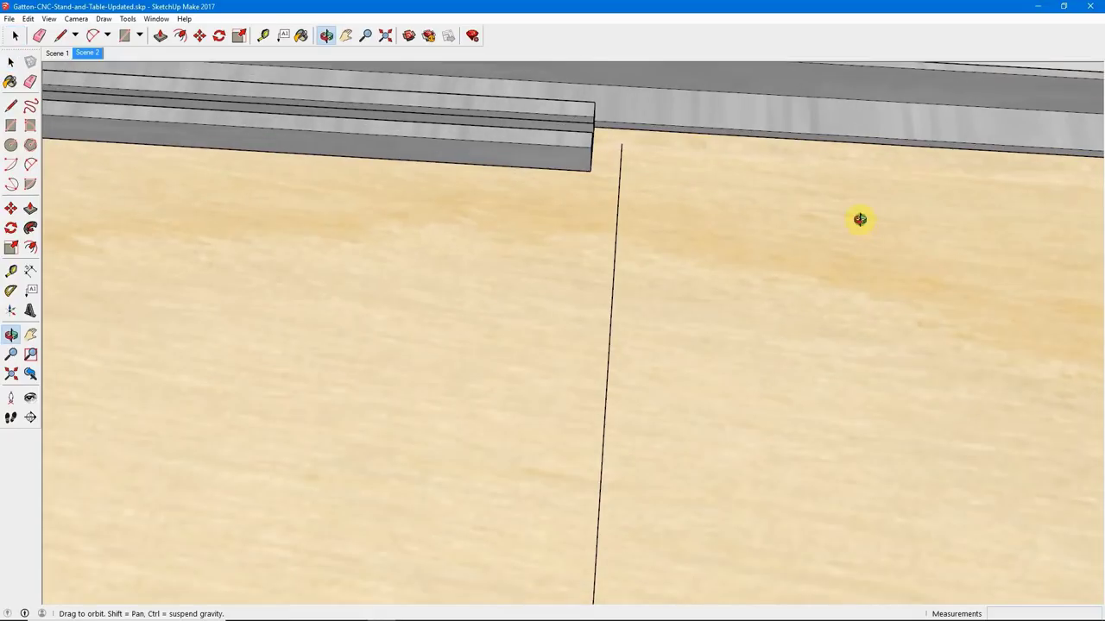
pyautogui.moveTo(860, 216)
pyautogui.mouseDown()
pyautogui.moveTo(892, 252)
pyautogui.moveTo(850, 274)
pyautogui.moveTo(670, 291)
pyautogui.moveTo(617, 251)
pyautogui.moveTo(623, 245)
pyautogui.mouseUp()
pyautogui.press('space')
pyautogui.scroll(3, 661, 207)
pyautogui.scroll(2, 661, 206)
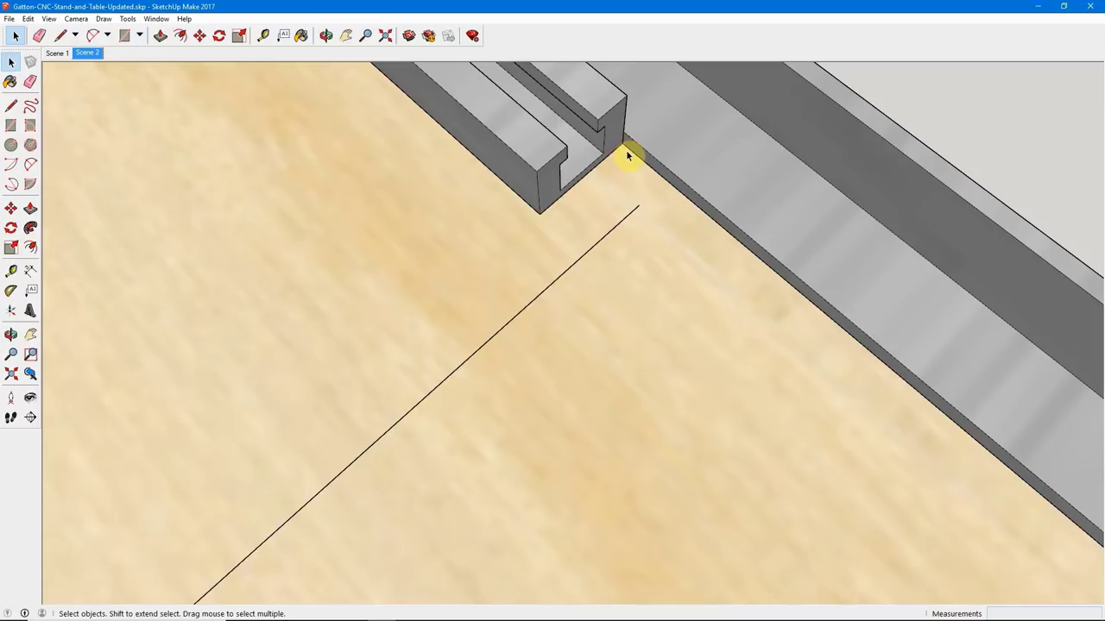
pyautogui.moveTo(673, 211)
pyautogui.mouseDown(button='middle')
pyautogui.moveTo(688, 227)
pyautogui.moveTo(673, 222)
pyautogui.mouseUp(button='middle')
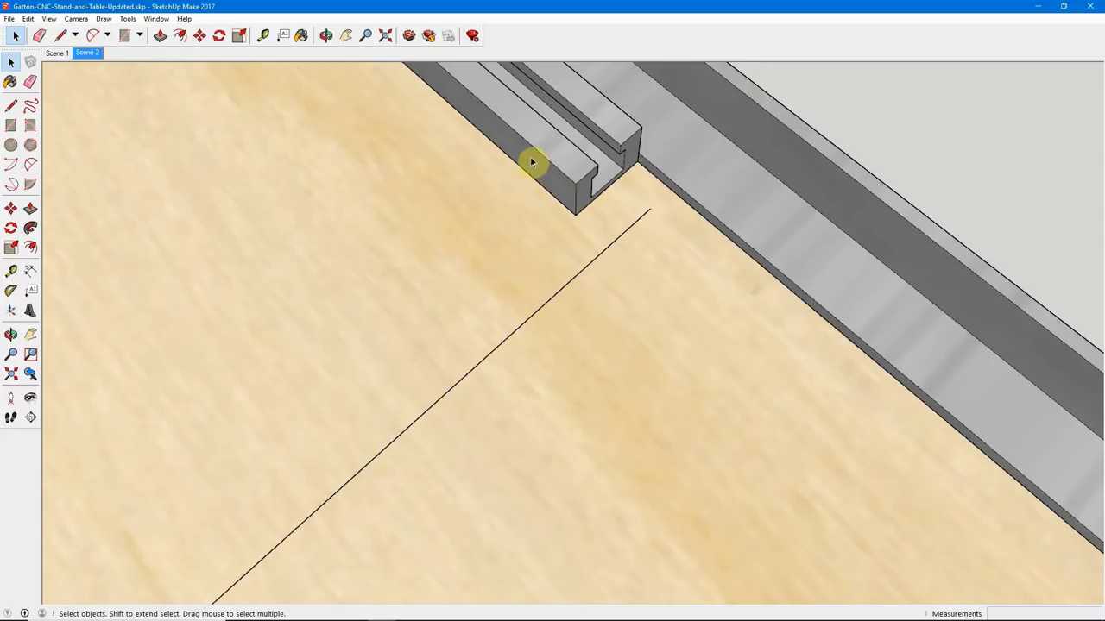
pyautogui.scroll(-5, 575, 202)
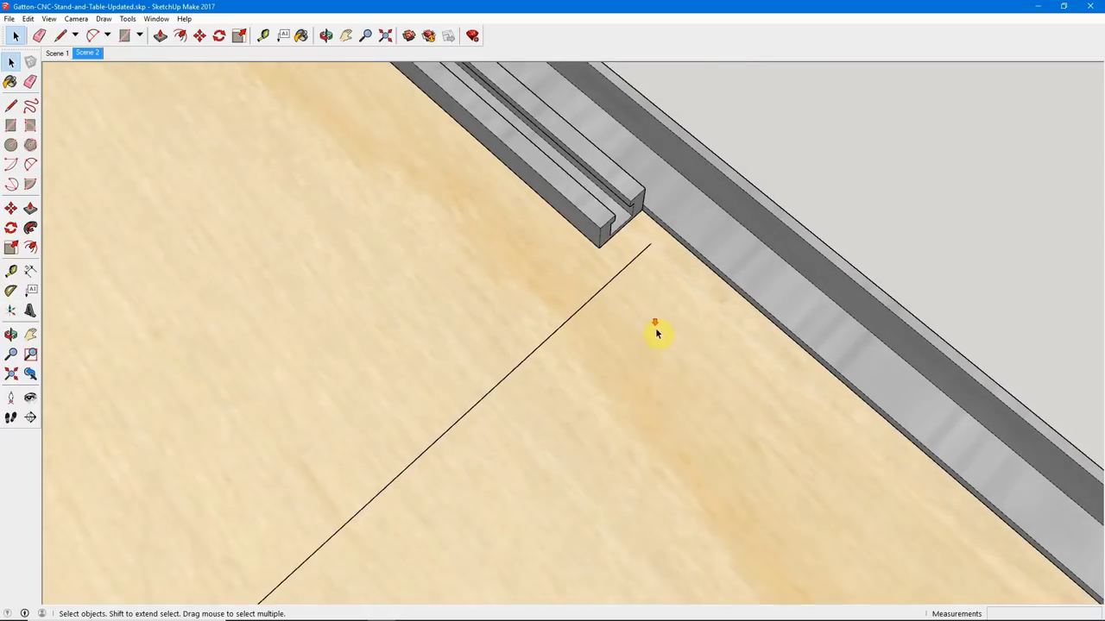
pyautogui.scroll(-8, 730, 274)
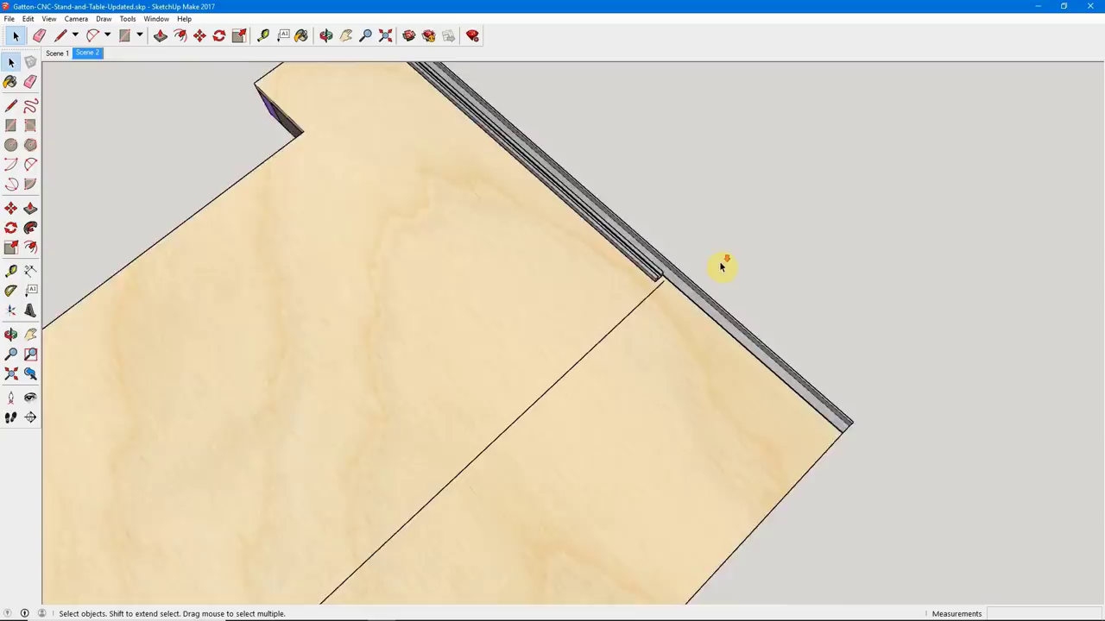
pyautogui.scroll(-2, 407, 424)
pyautogui.scroll(-1, 407, 424)
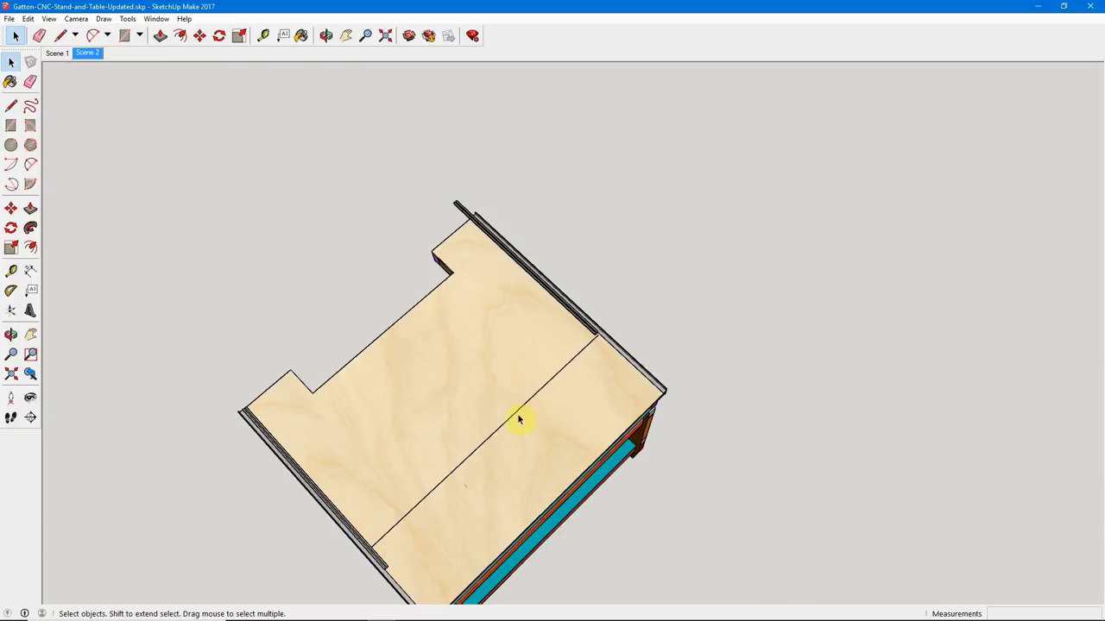
pyautogui.scroll(3, 591, 354)
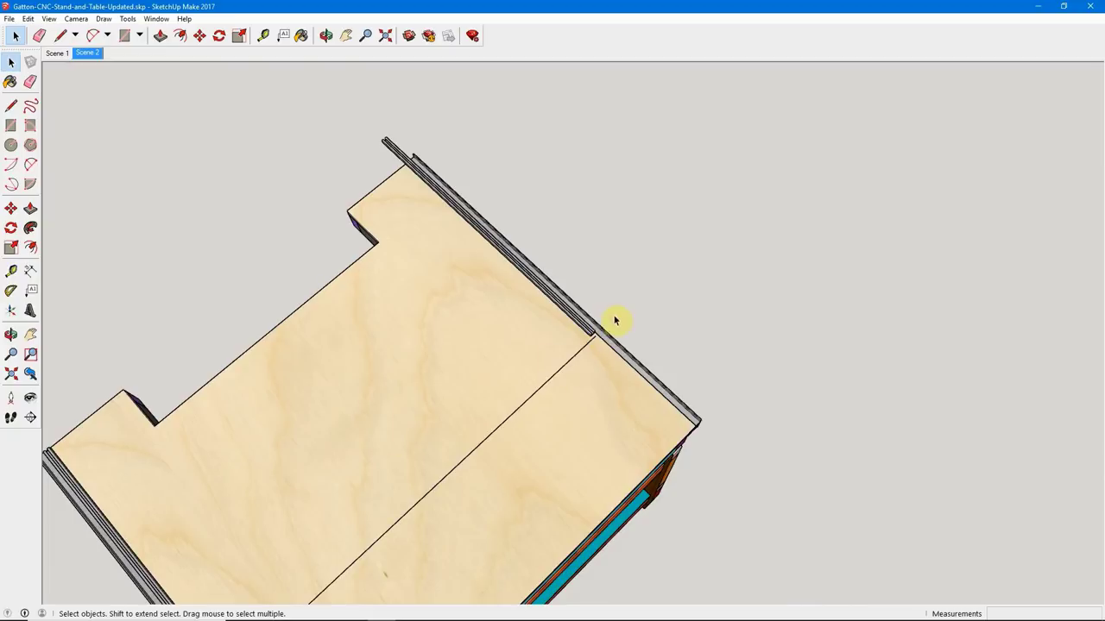
pyautogui.scroll(4, 595, 333)
pyautogui.scroll(5, 596, 333)
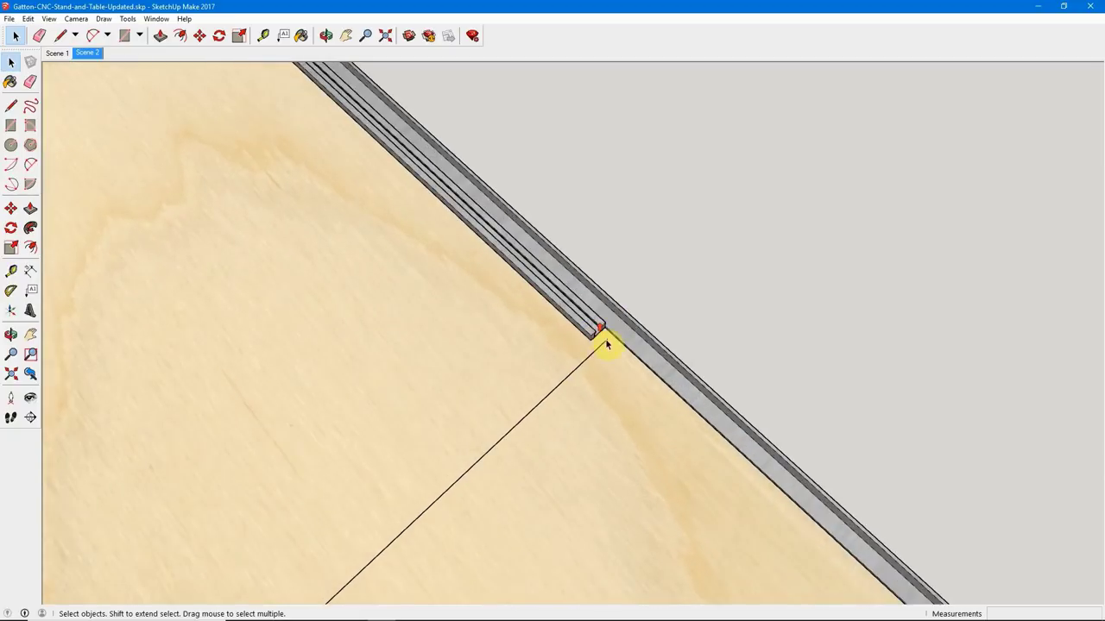
pyautogui.scroll(1, 602, 347)
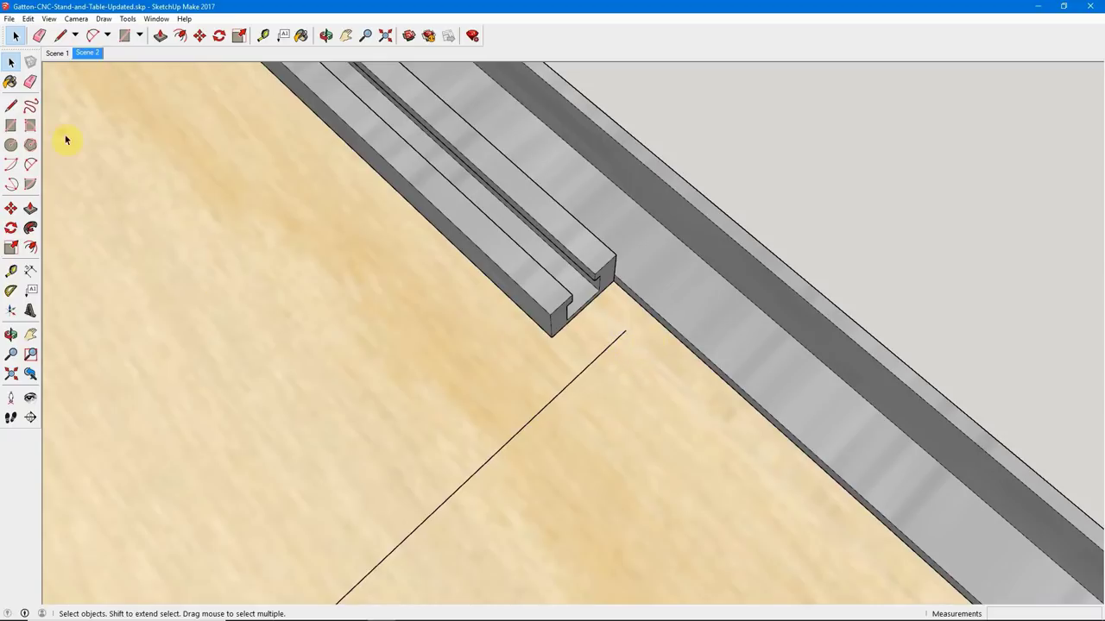
# - Return to Scene 1 to view the slatted T-track table top
pyautogui.click(55, 53)
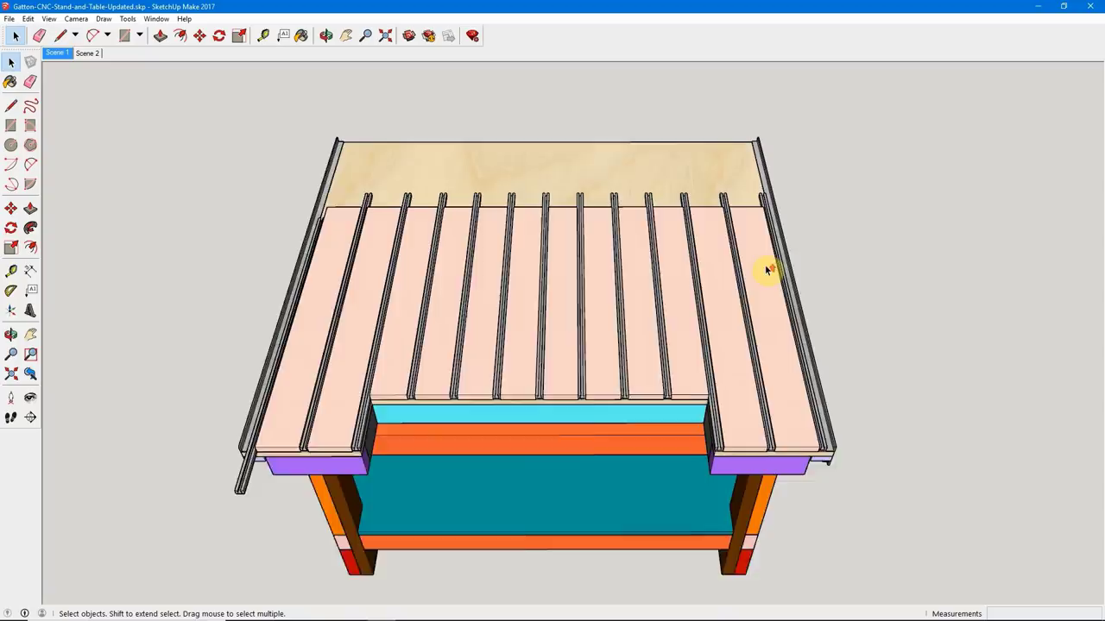
pyautogui.scroll(3, 764, 268)
pyautogui.moveTo(830, 245)
pyautogui.mouseDown(button='middle')
pyautogui.moveTo(673, 313)
pyautogui.moveTo(520, 323)
pyautogui.mouseUp(button='middle')
pyautogui.moveTo(832, 324)
pyautogui.mouseDown(button='middle')
pyautogui.moveTo(540, 330)
pyautogui.moveTo(613, 400)
pyautogui.moveTo(639, 394)
pyautogui.moveTo(604, 325)
pyautogui.moveTo(589, 419)
pyautogui.mouseUp(button='middle')
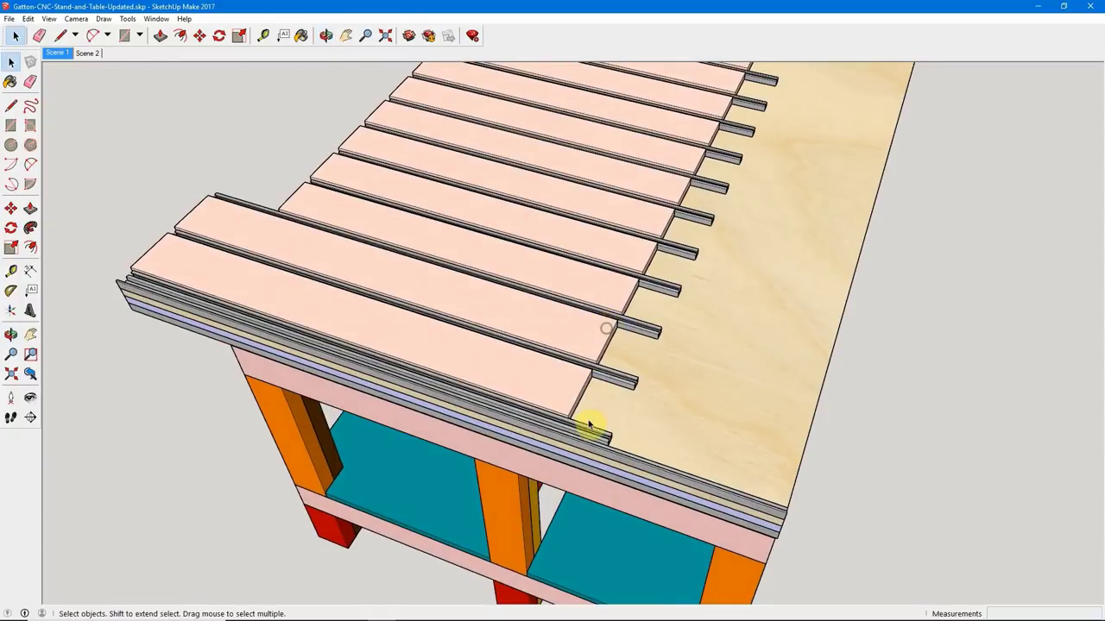
pyautogui.scroll(4, 594, 394)
pyautogui.scroll(2, 595, 397)
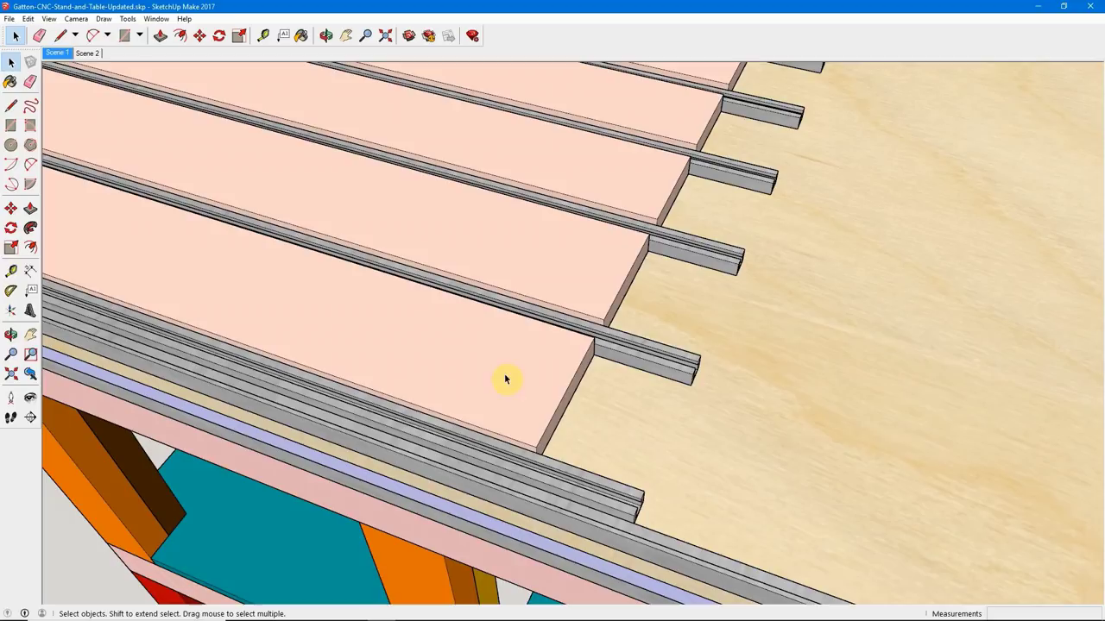
pyautogui.scroll(-3, 570, 405)
pyautogui.scroll(-4, 483, 394)
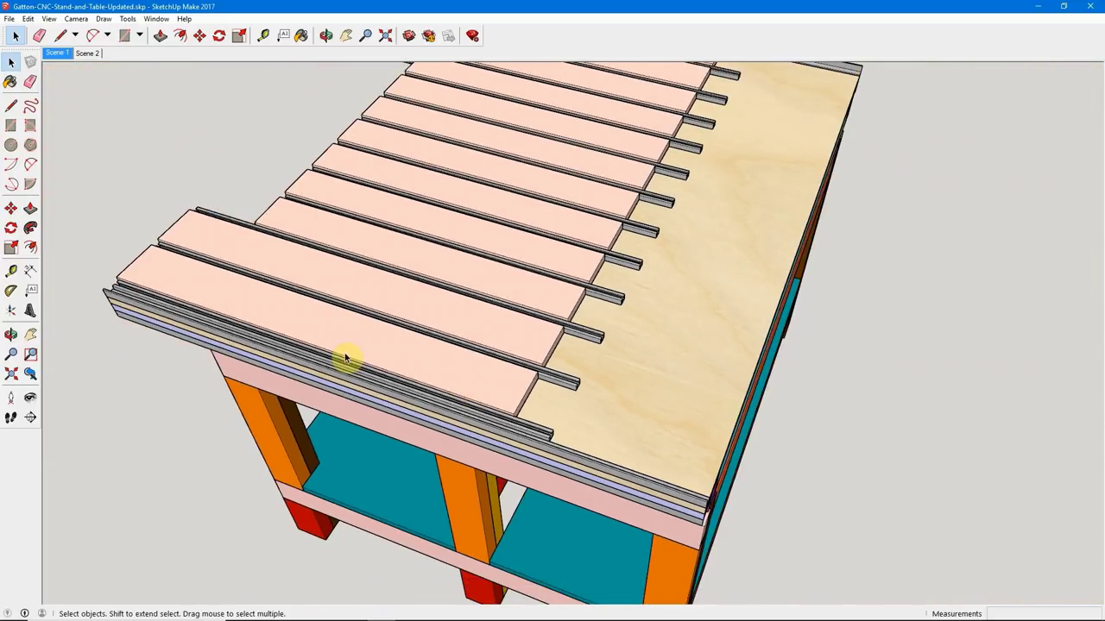
pyautogui.moveTo(345, 356); pyautogui.dragTo(470, 395, button='middle')
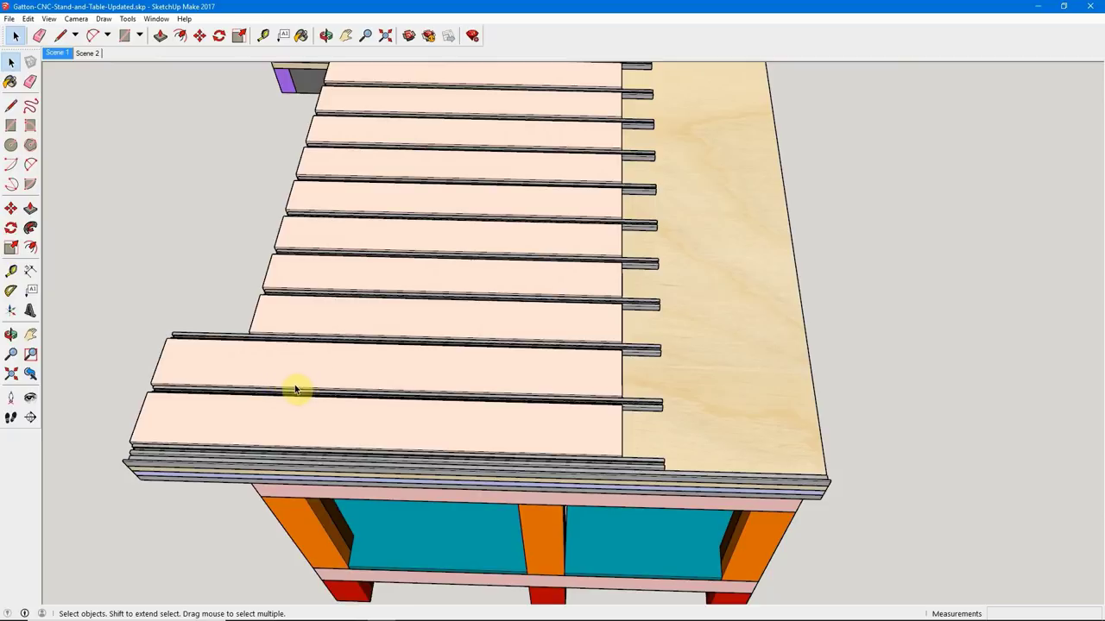
pyautogui.scroll(-2, 302, 388)
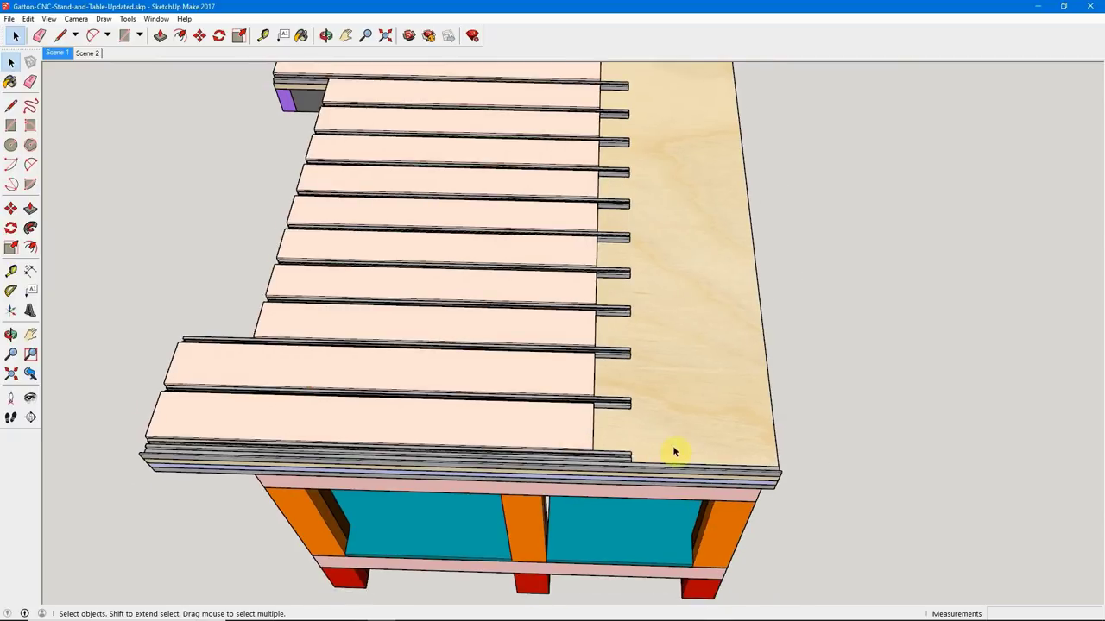
pyautogui.moveTo(670, 448); pyautogui.dragTo(301, 409, button='middle')
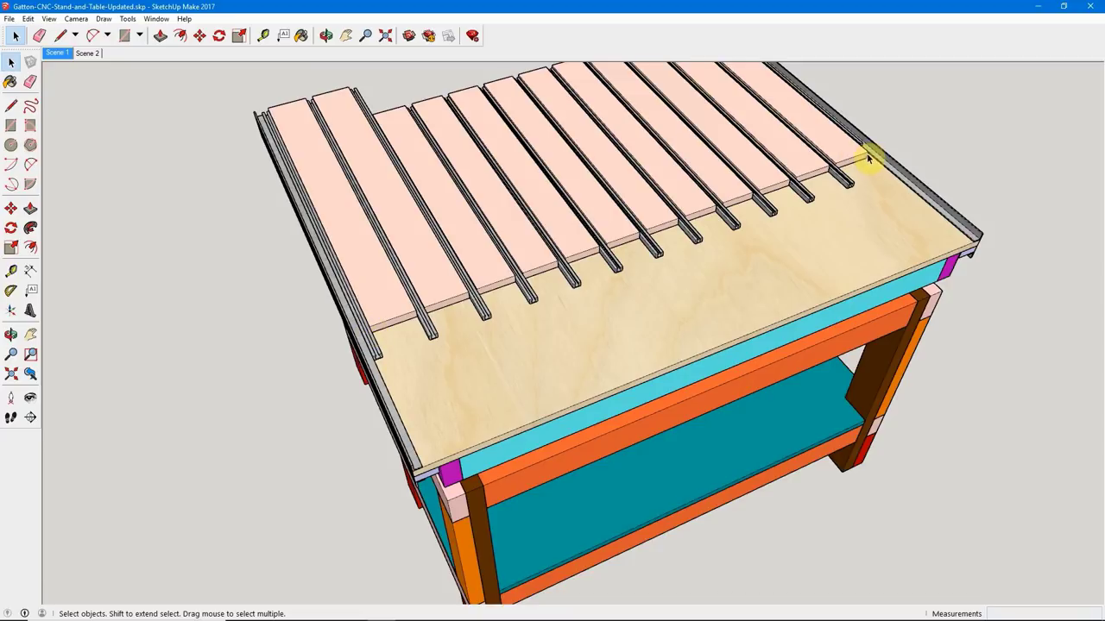
pyautogui.scroll(-3, 725, 222)
pyautogui.moveTo(728, 229); pyautogui.dragTo(597, 240, button='middle')
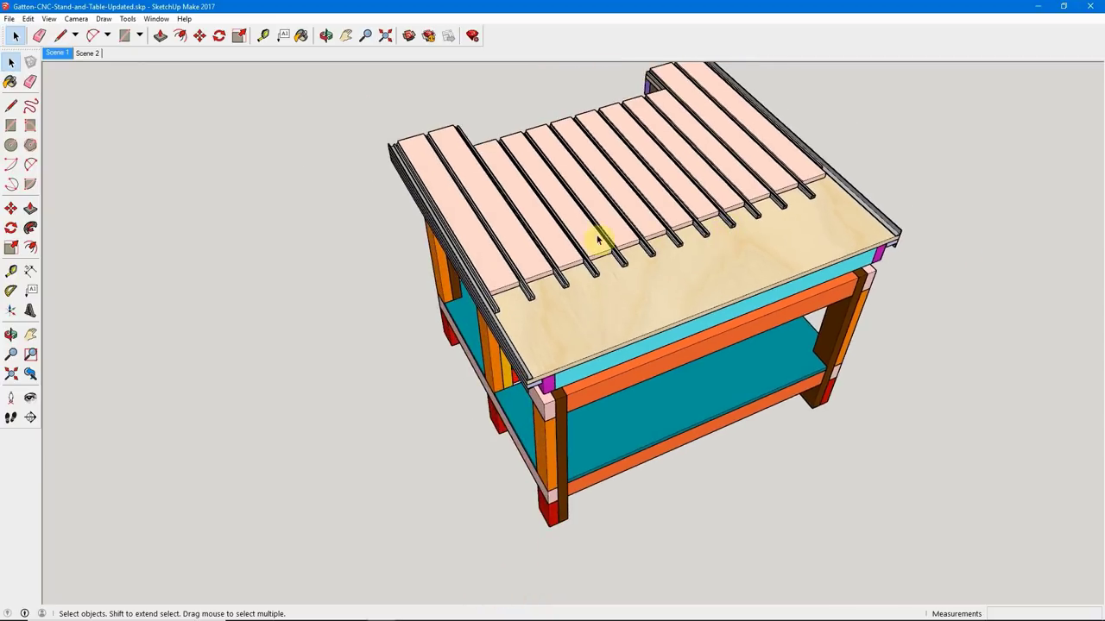
pyautogui.scroll(-2, 370, 316)
pyautogui.moveTo(371, 316); pyautogui.dragTo(526, 207, button='middle')
pyautogui.scroll(2, 584, 98)
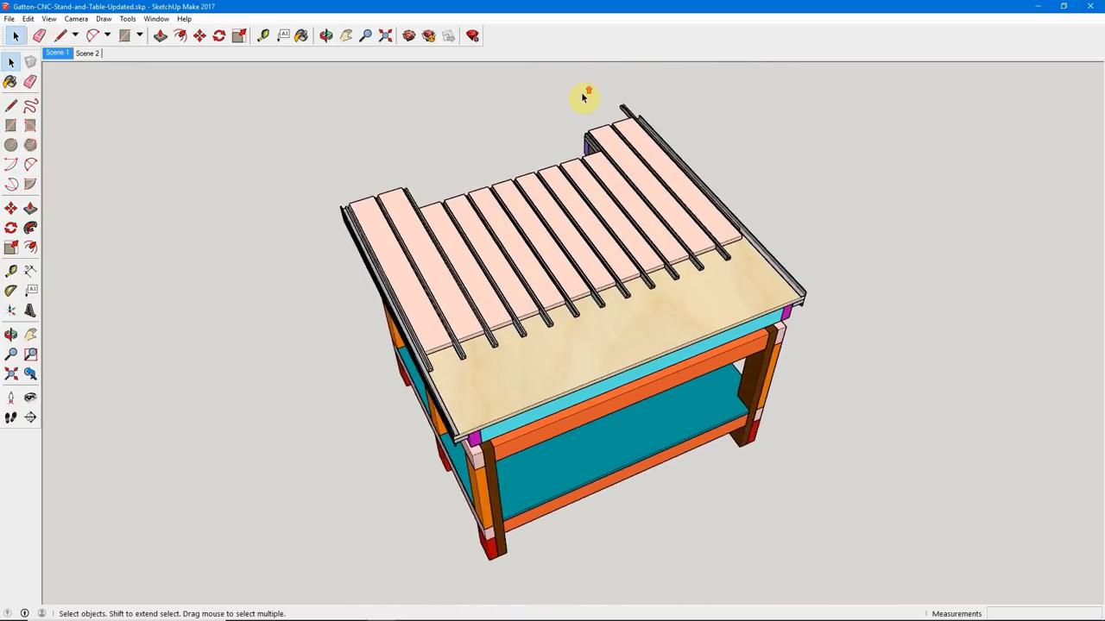
pyautogui.scroll(1, 583, 97)
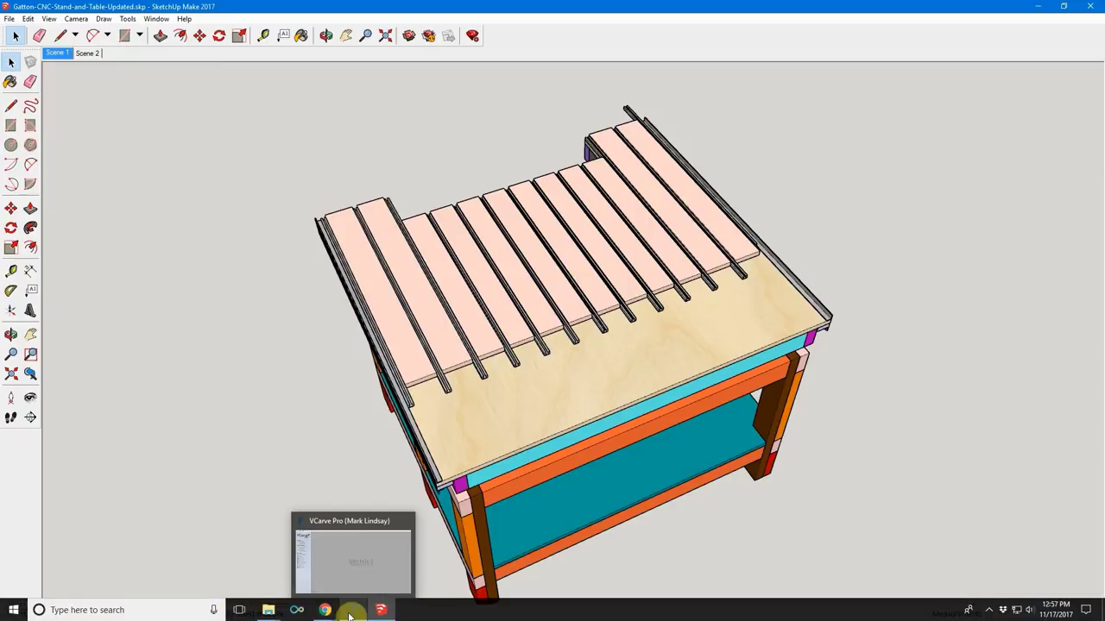
# - Switch to VCarve Pro and create a new blank job
pyautogui.click(351, 614)
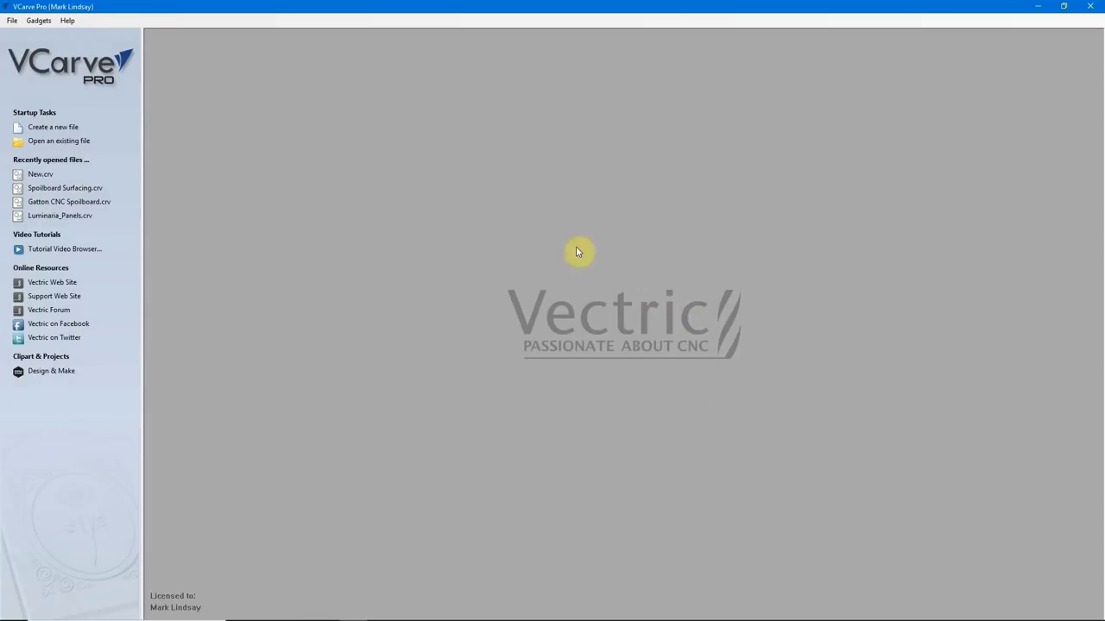
pyautogui.click(60, 128)
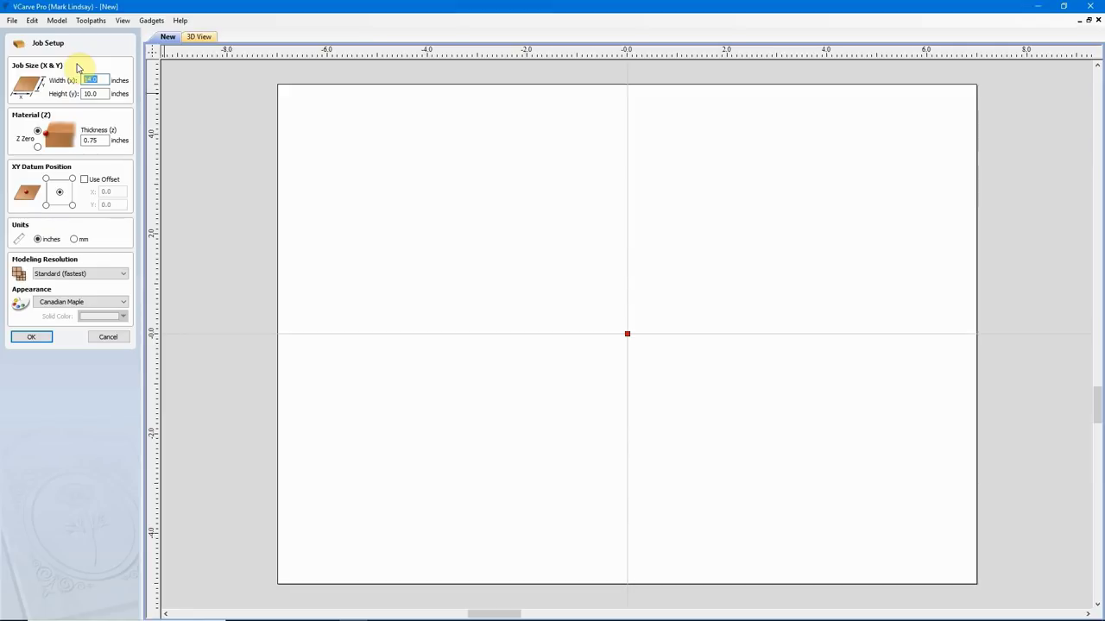
# - Set the job to 50.1875 by 32.8125 inches with 0.75-inch material thickness and confirm
pyautogui.write('50.1')
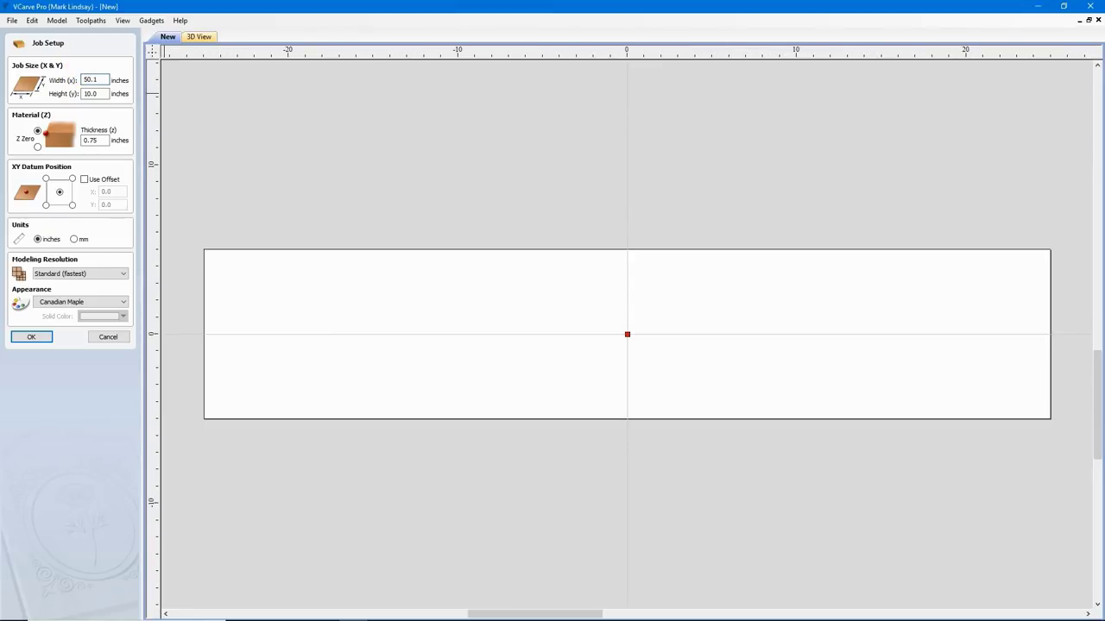
pyautogui.write('875')
pyautogui.click(105, 93)
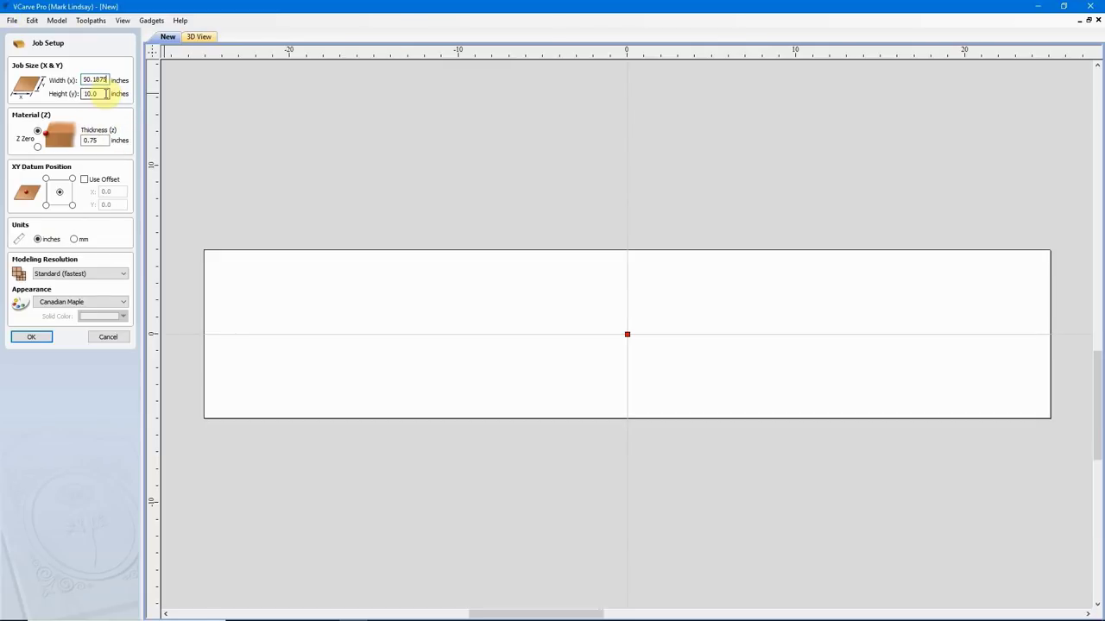
pyautogui.moveTo(106, 93); pyautogui.dragTo(77, 98)
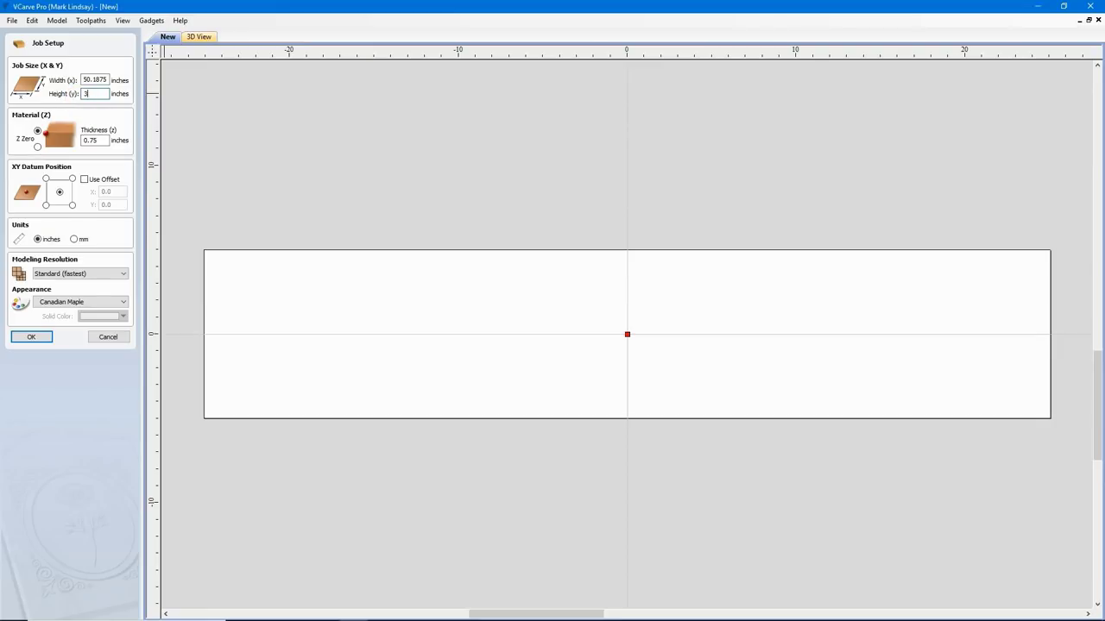
pyautogui.write('.8125')
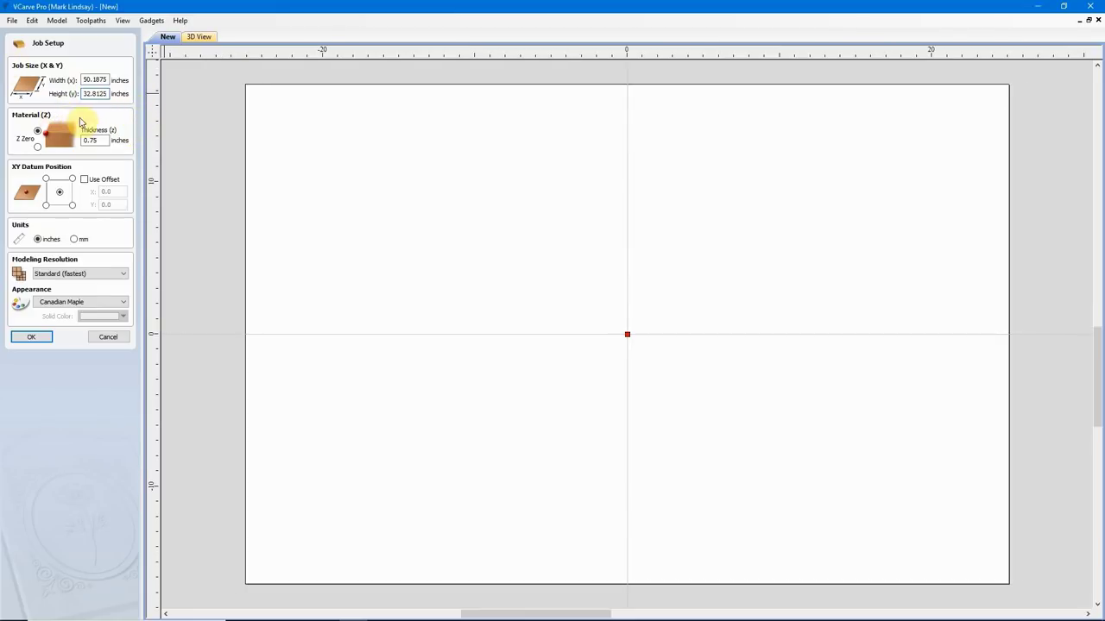
pyautogui.doubleClick(91, 141)
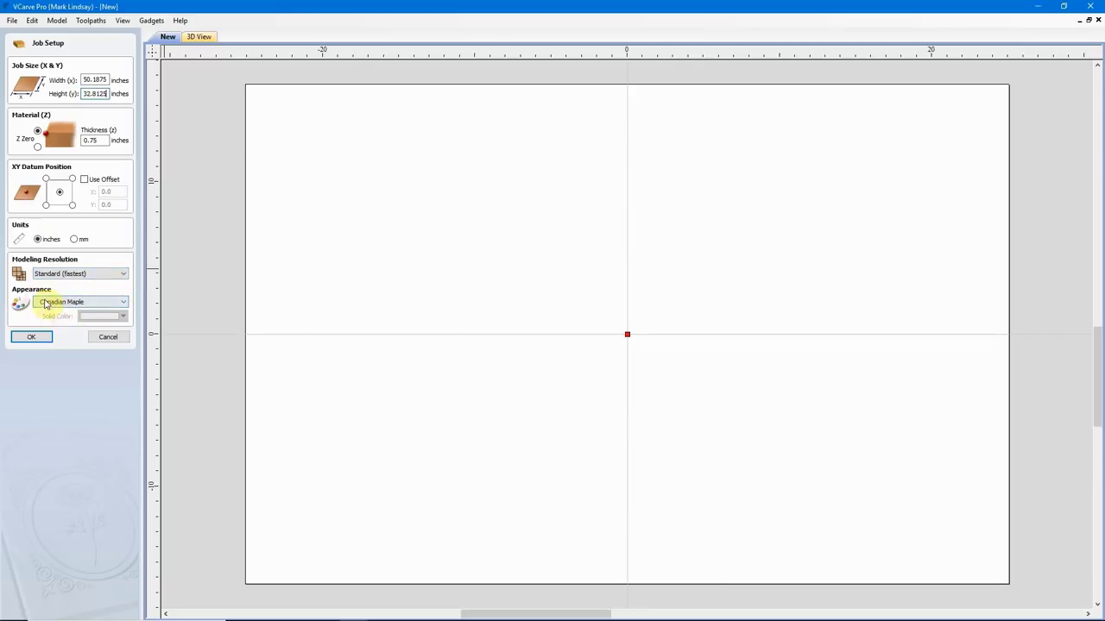
pyautogui.click(35, 338)
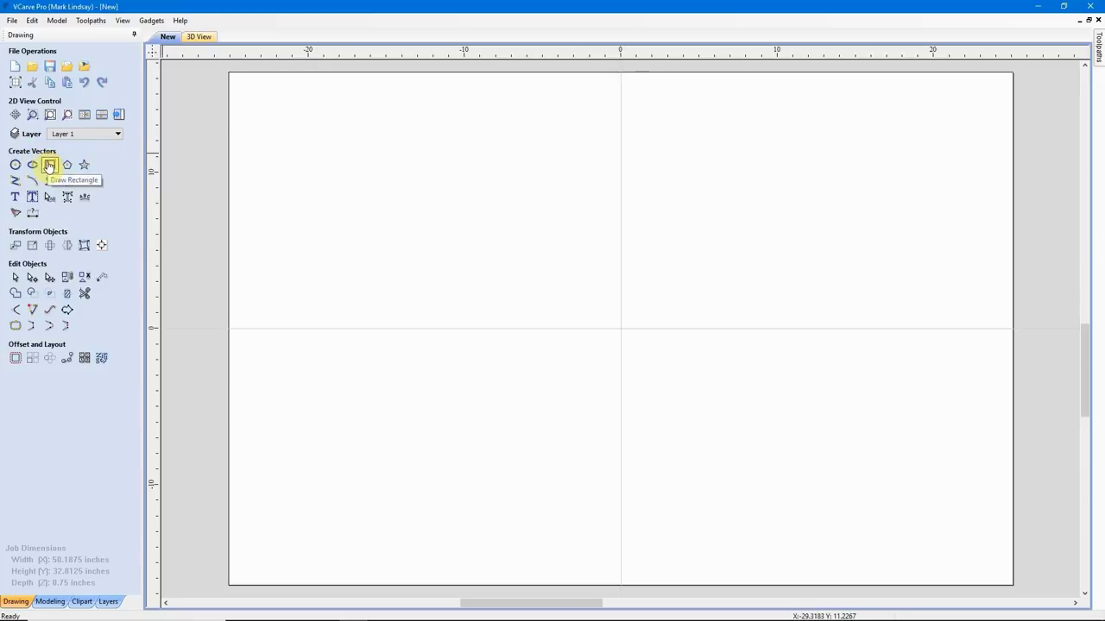
# - Start a centre-anchored rectangle with its width evaluated to 50.4375 inches
pyautogui.click(49, 165)
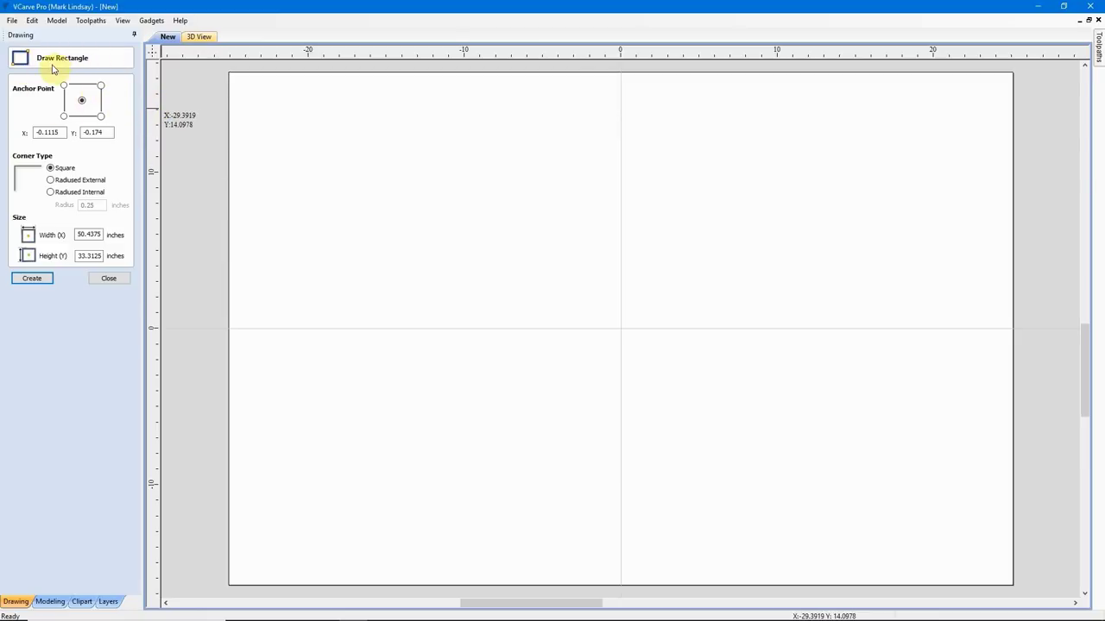
pyautogui.click(82, 103)
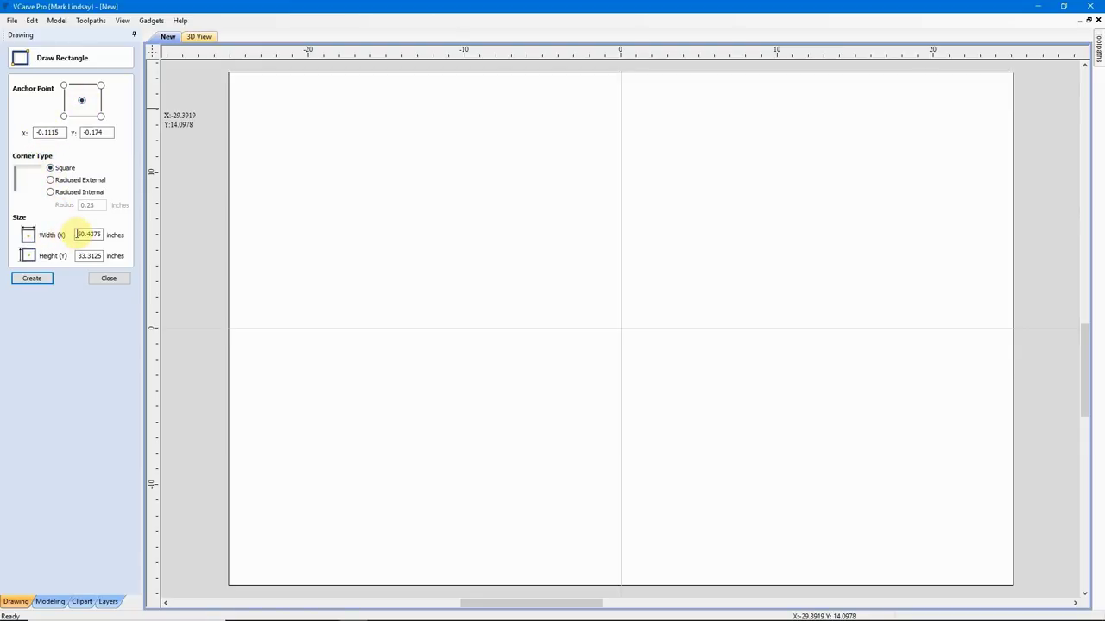
pyautogui.moveTo(76, 234); pyautogui.dragTo(107, 236)
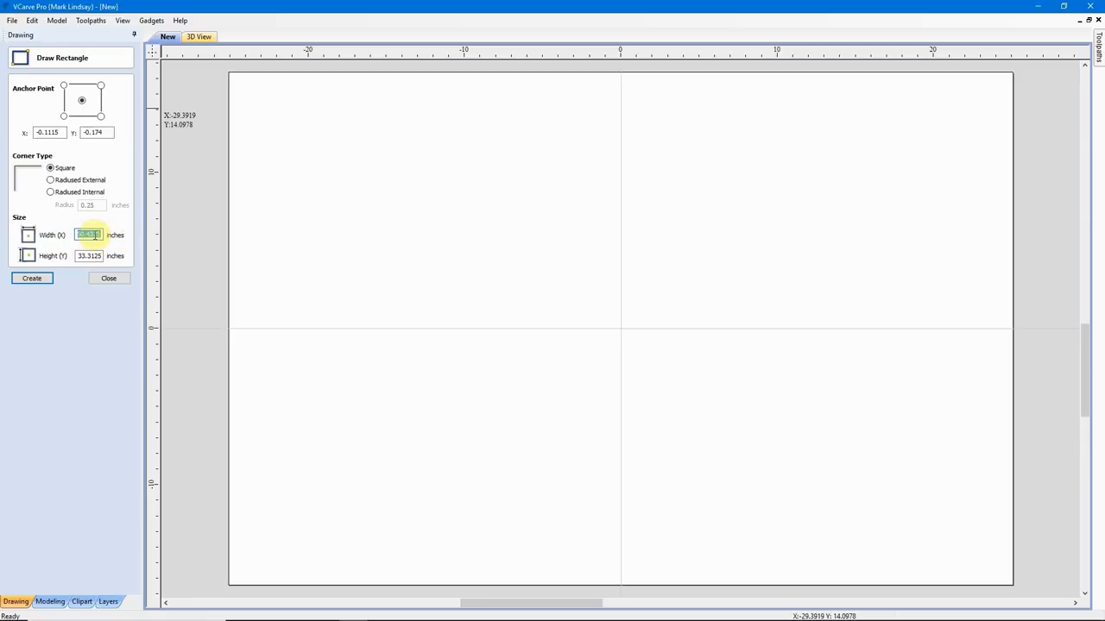
pyautogui.press('BackSpace')
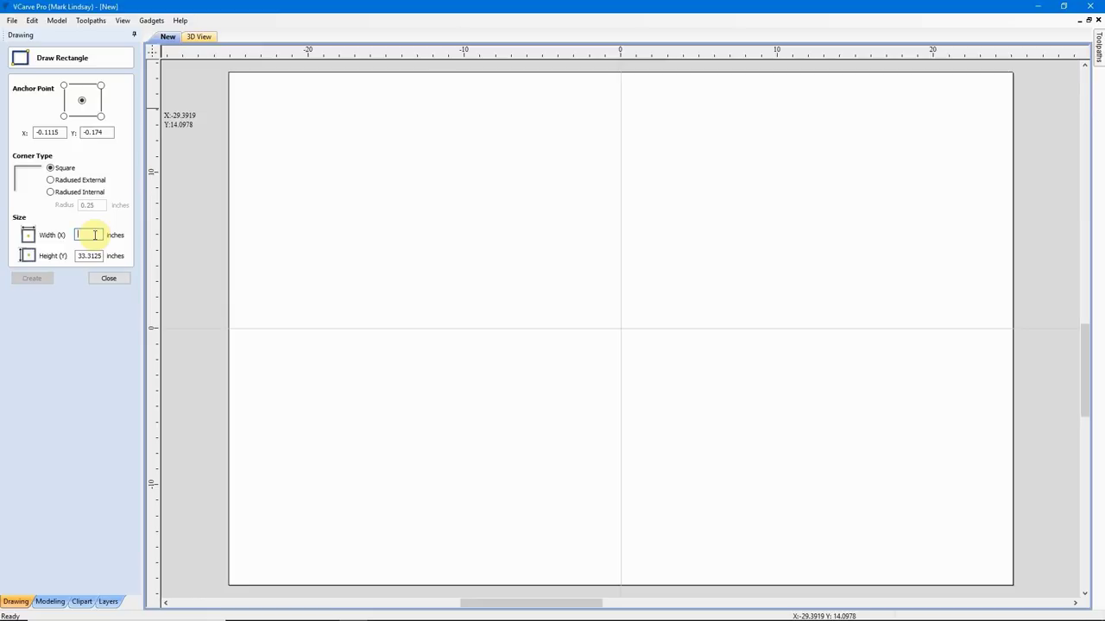
pyautogui.write('x+.25')
pyautogui.press('Return')
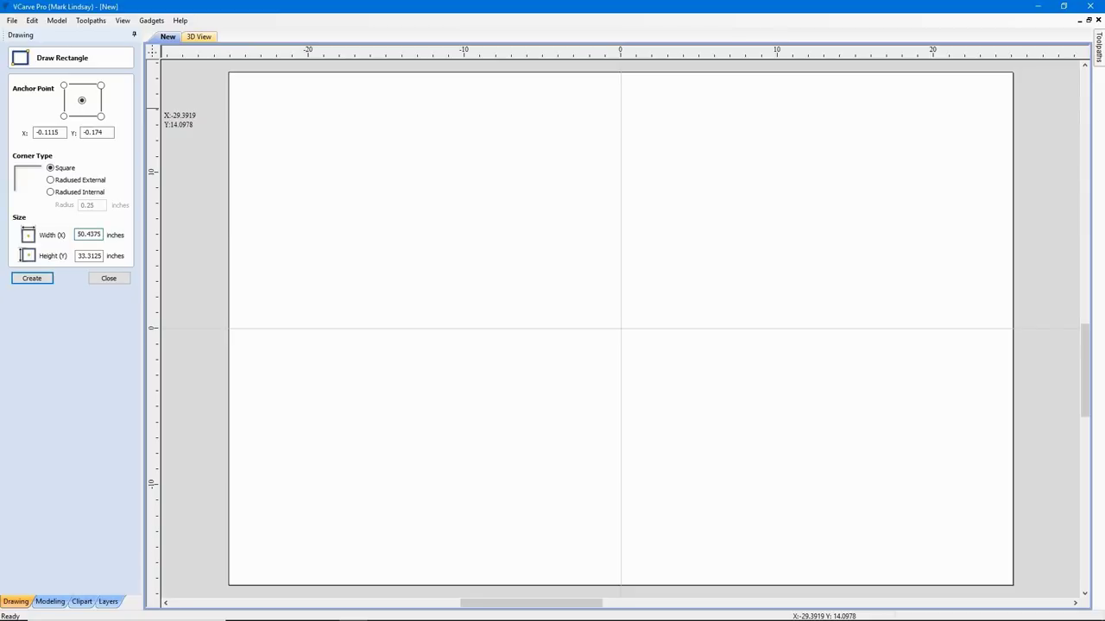
pyautogui.click(80, 234)
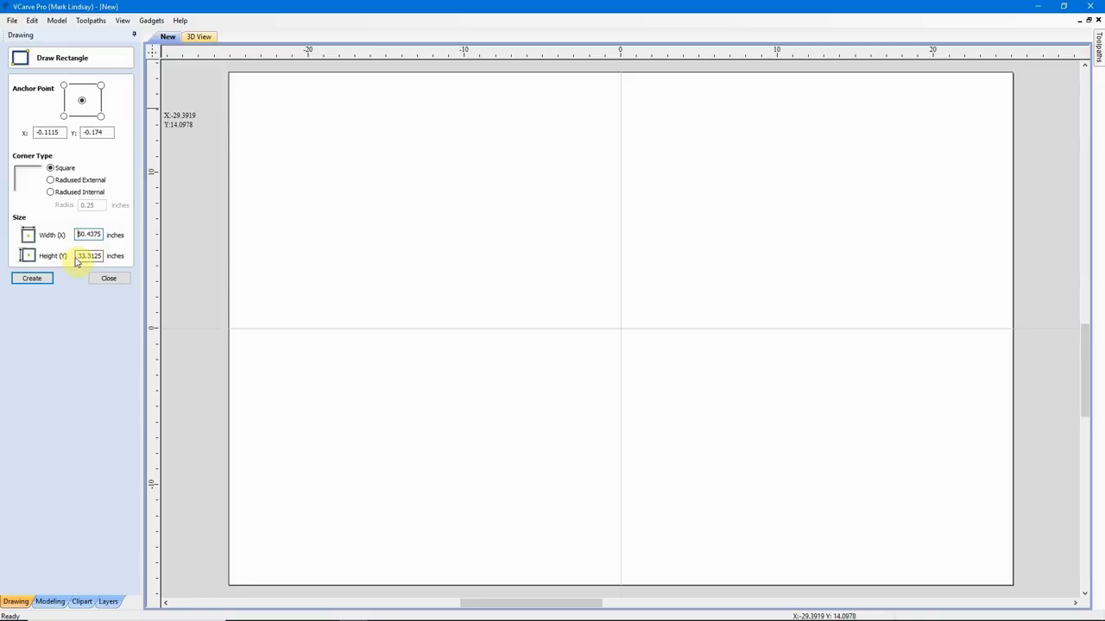
# - Set the rectangle height to 33.3125 inches via the expression y+4.5
pyautogui.click(78, 256)
pyautogui.moveTo(79, 255); pyautogui.dragTo(102, 256)
pyautogui.write('v')
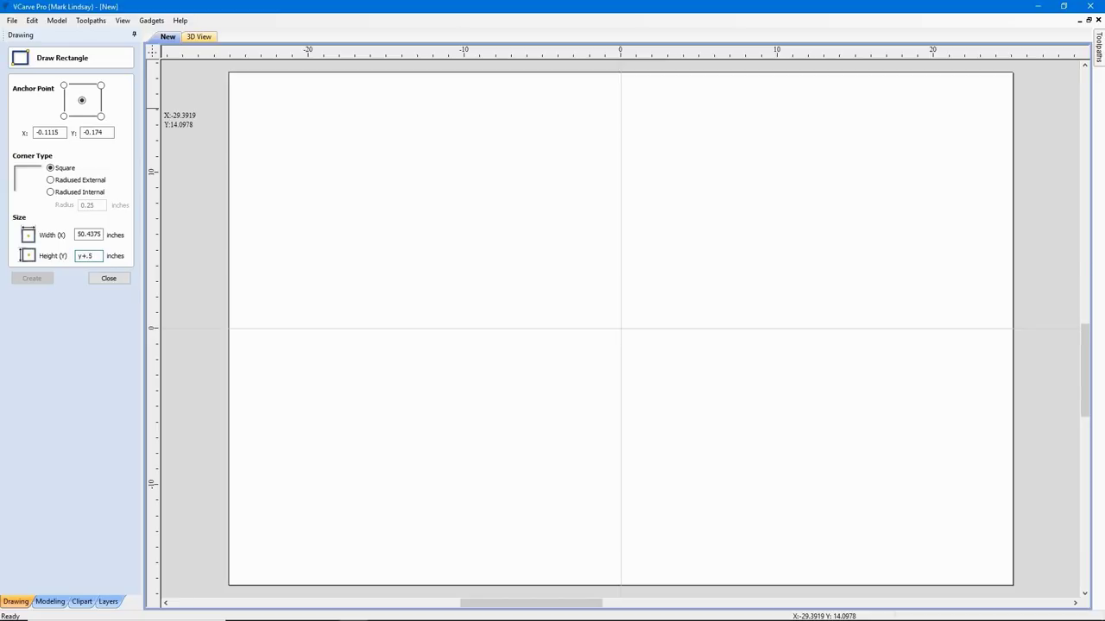
pyautogui.press('Tab')
pyautogui.click(87, 255)
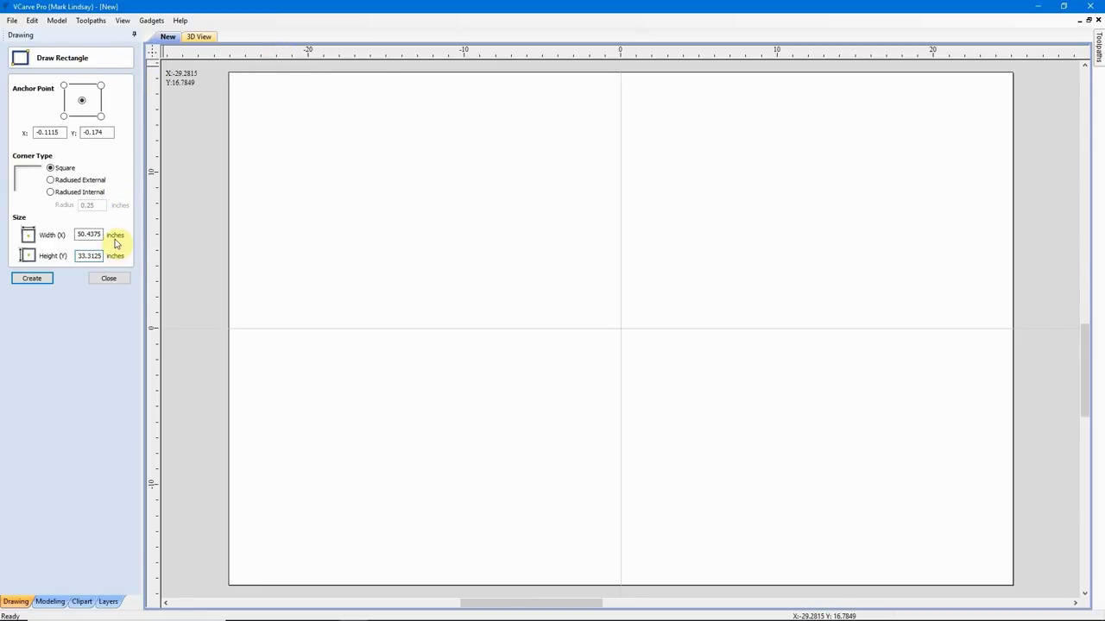
# - Create the 50.4375 by 33.3125-inch rectangle and close the drawing form
pyautogui.click(33, 278)
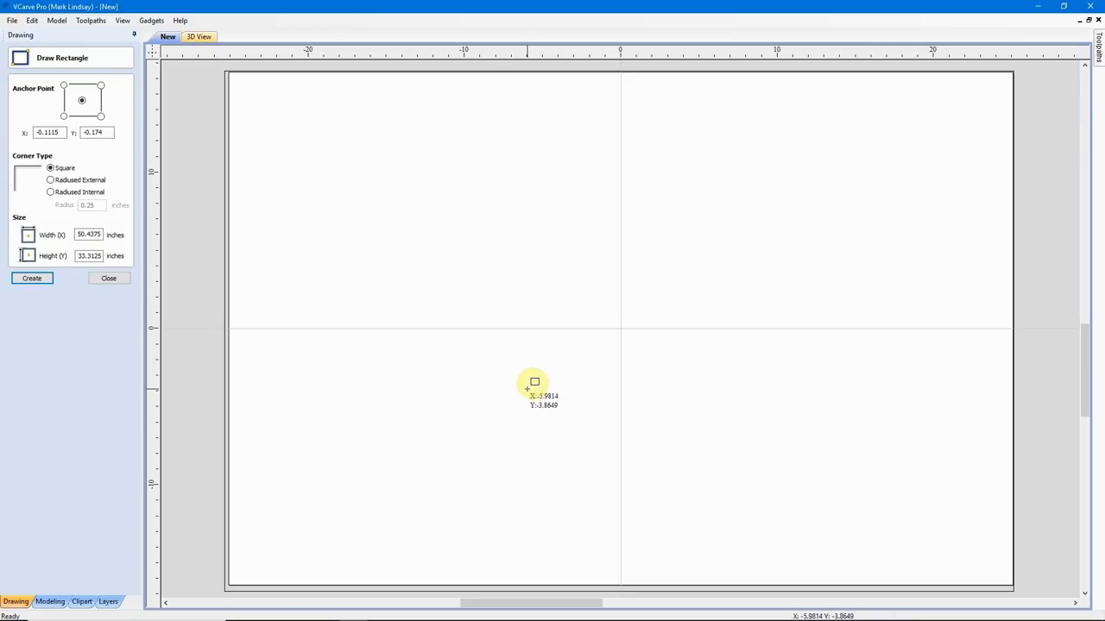
pyautogui.click(108, 280)
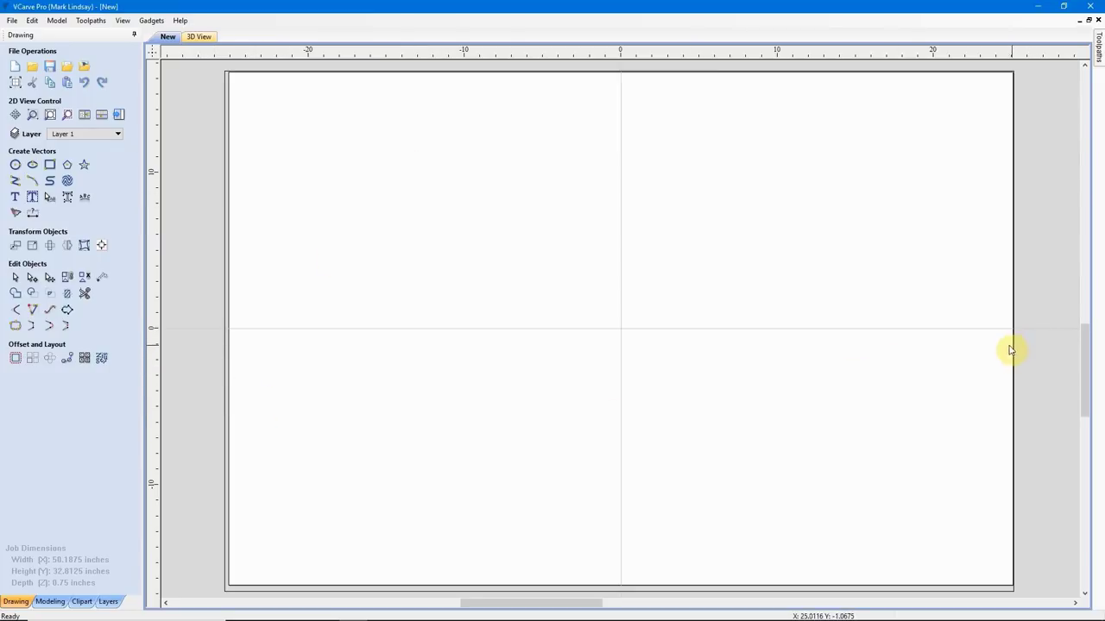
# - Select the rectangle vector running along the job border
pyautogui.click(226, 389)
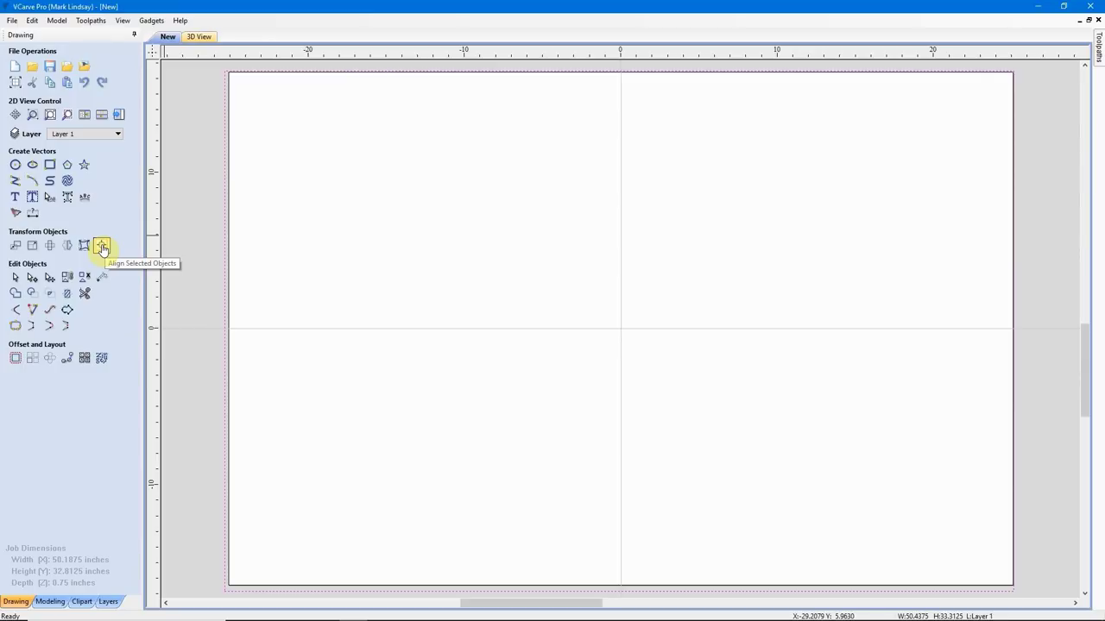
# - Align the border rectangle to the material centre and close the alignment tools
pyautogui.click(102, 247)
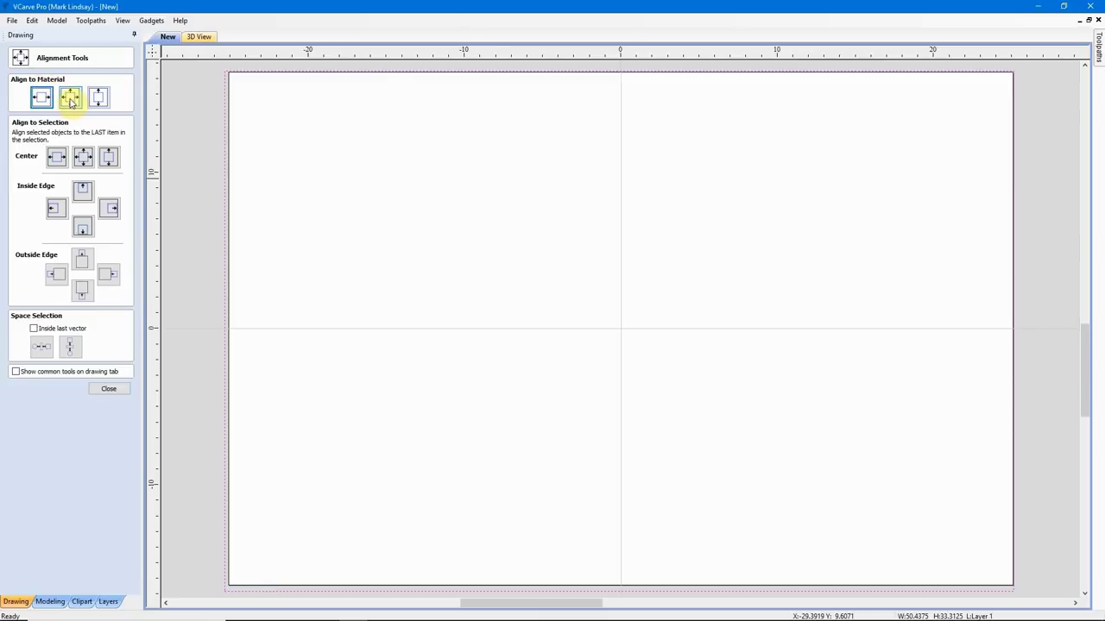
pyautogui.click(71, 99)
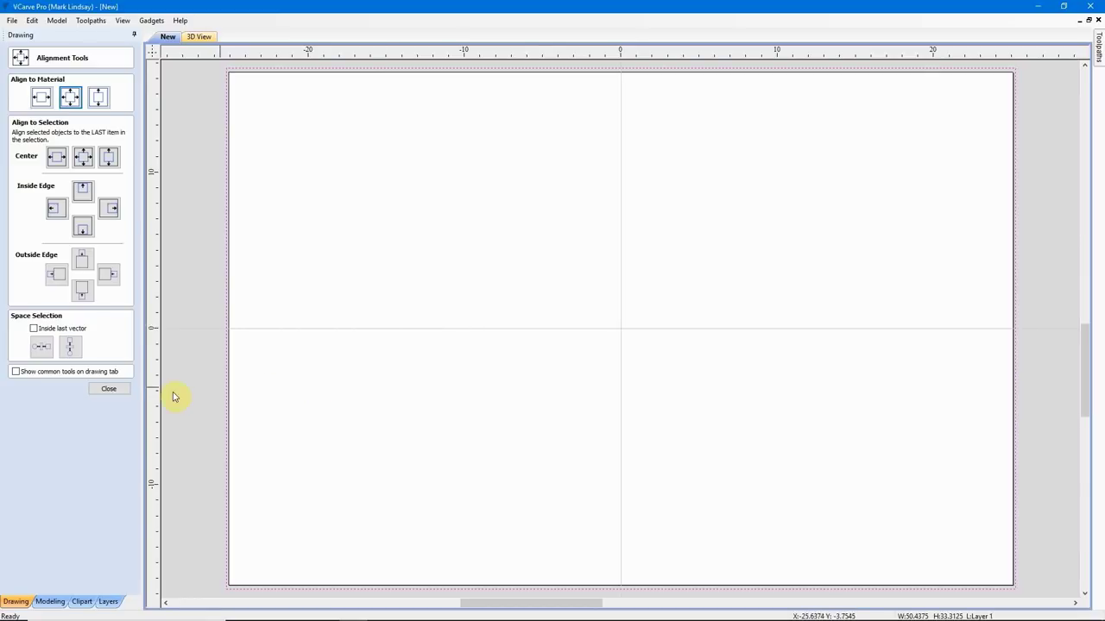
pyautogui.click(109, 389)
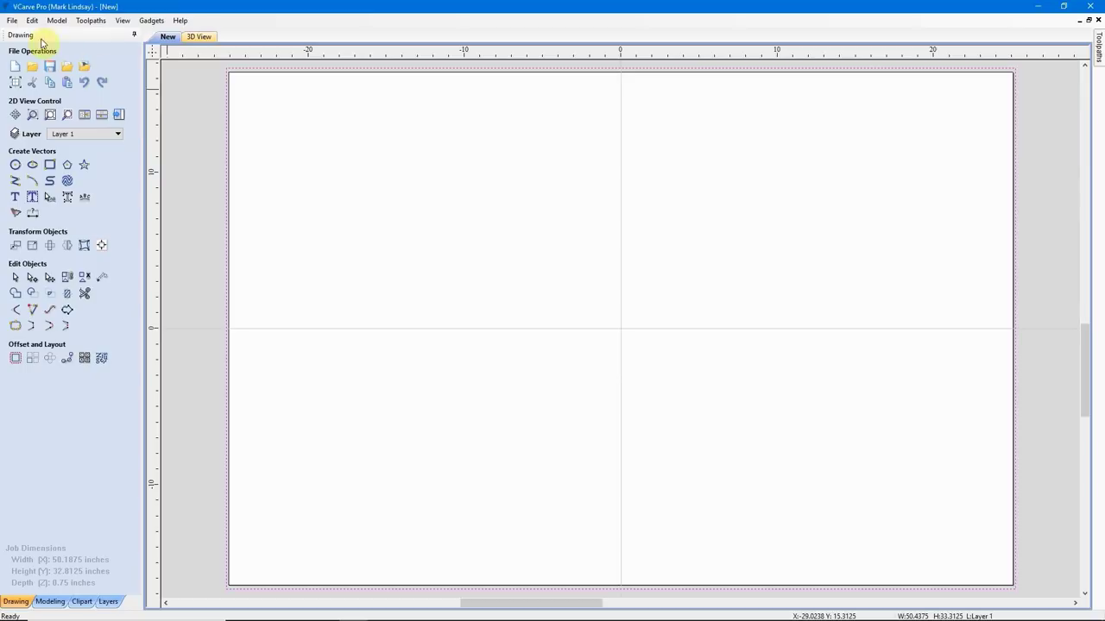
# - Save the job to the Desktop as Spoilboard Surface.crv
pyautogui.click(13, 20)
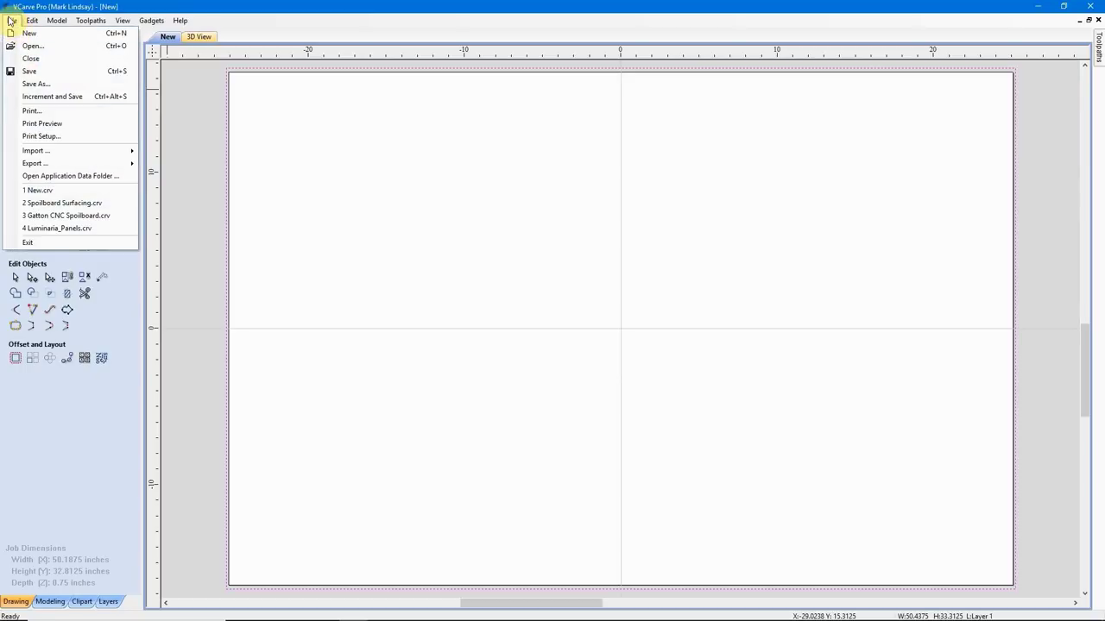
pyautogui.click(52, 87)
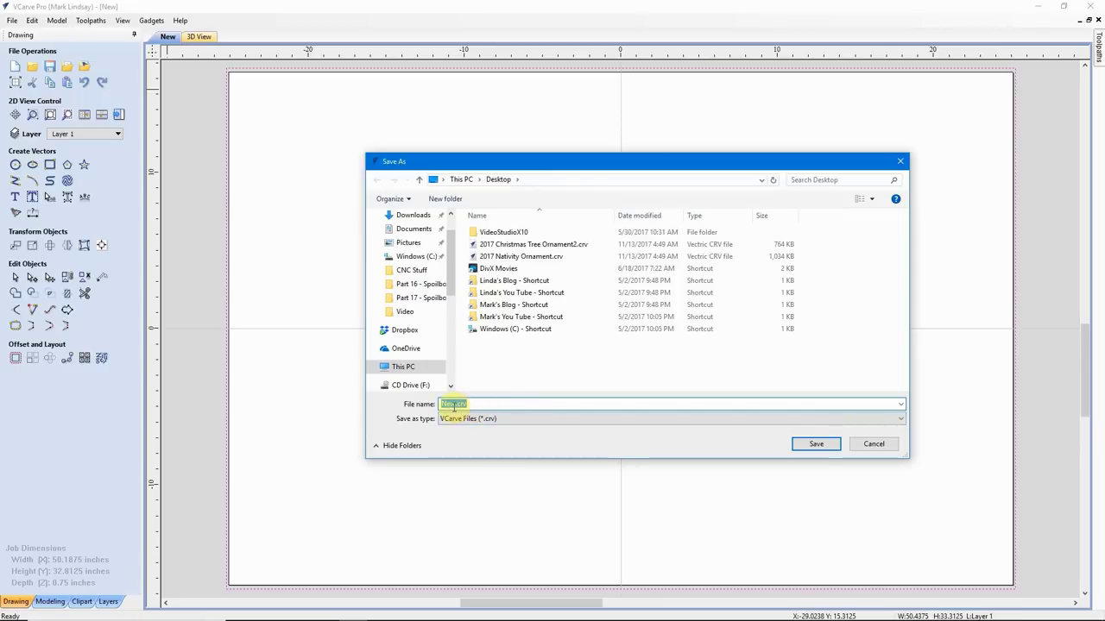
pyautogui.moveTo(456, 405); pyautogui.dragTo(434, 405)
pyautogui.write('Spoilboard S')
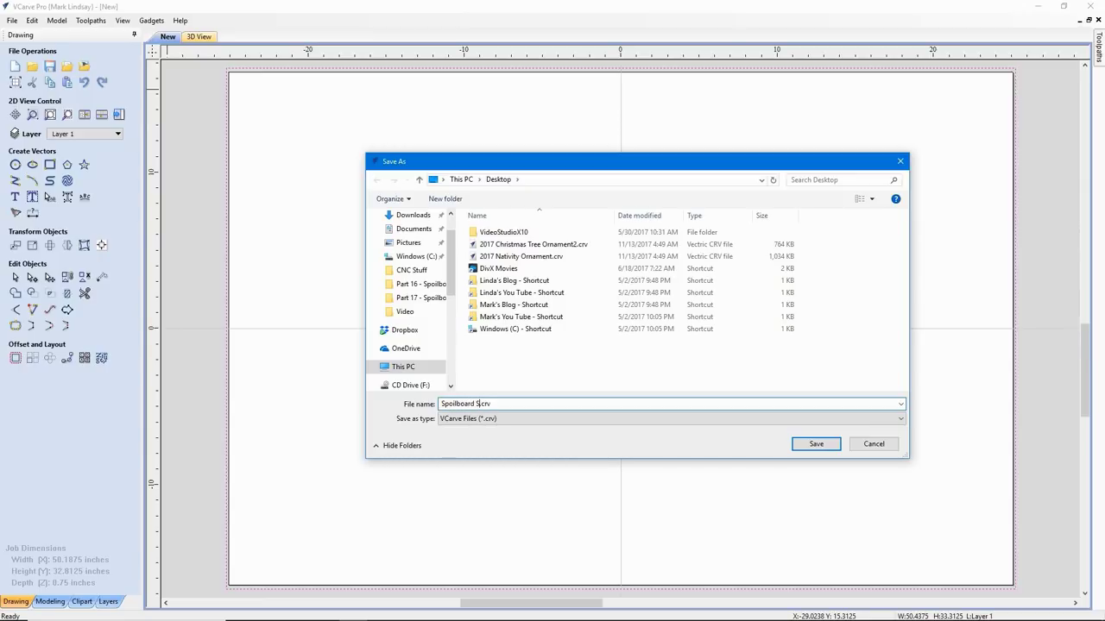
pyautogui.write('urface')
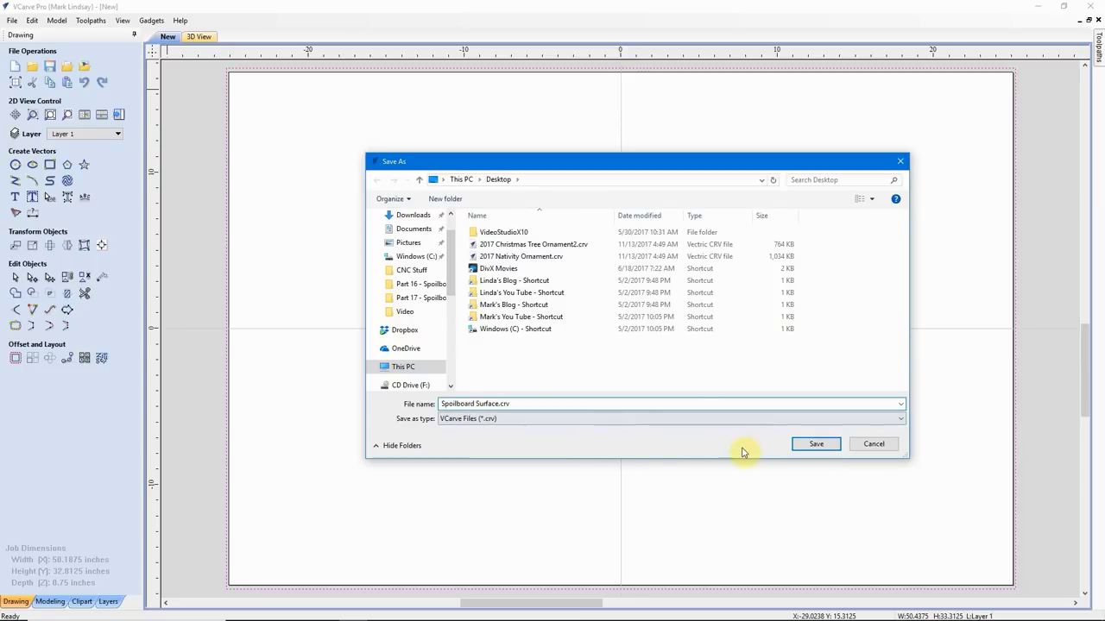
pyautogui.click(815, 446)
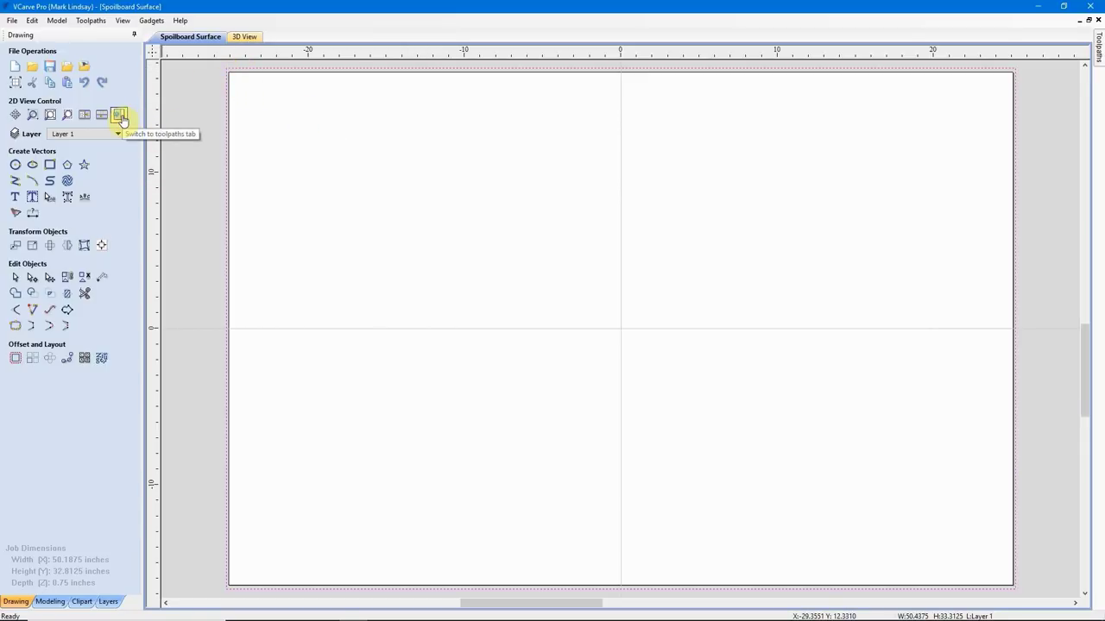
# - Start a pocket toolpath with a 0.02-inch cut depth and bring up the Tool Database
pyautogui.click(121, 119)
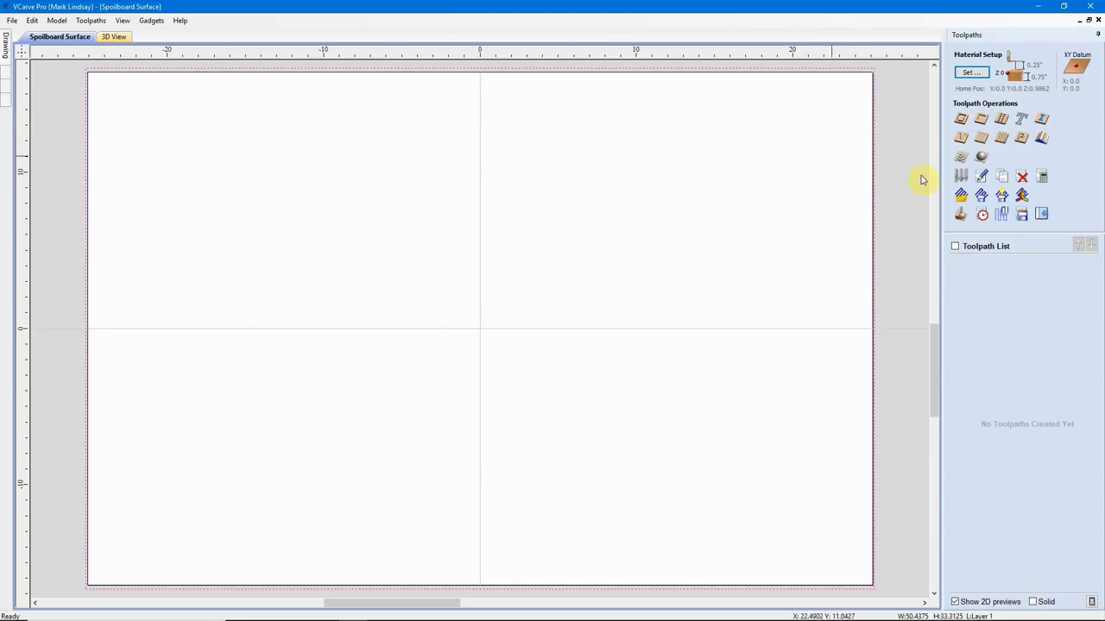
pyautogui.click(981, 122)
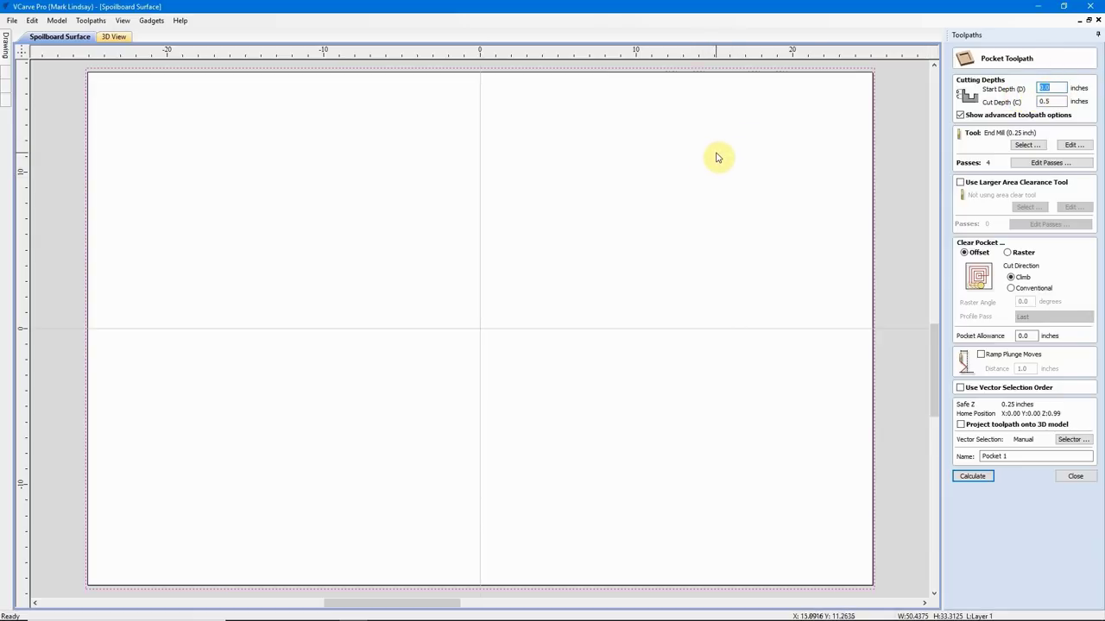
pyautogui.doubleClick(1051, 101)
pyautogui.click(1045, 101)
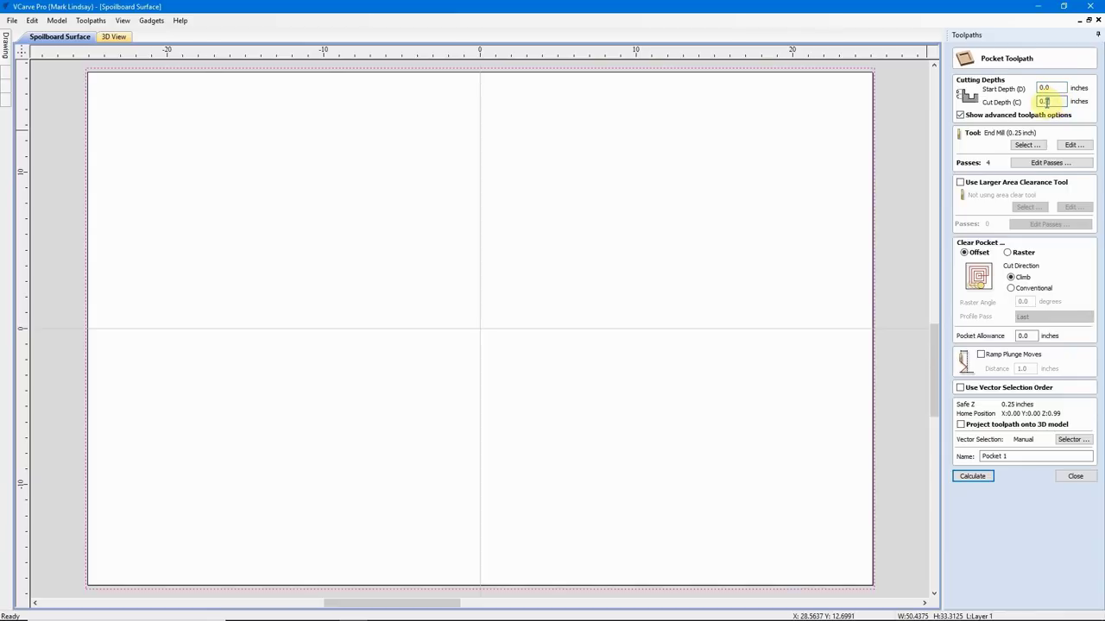
pyautogui.doubleClick(1045, 101)
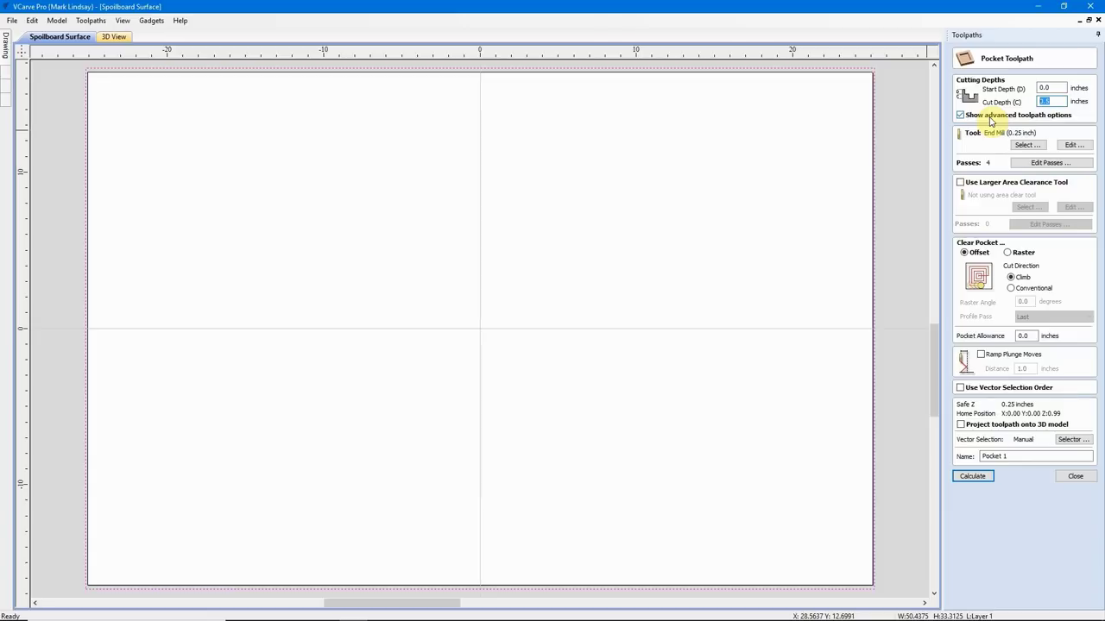
pyautogui.write('.020')
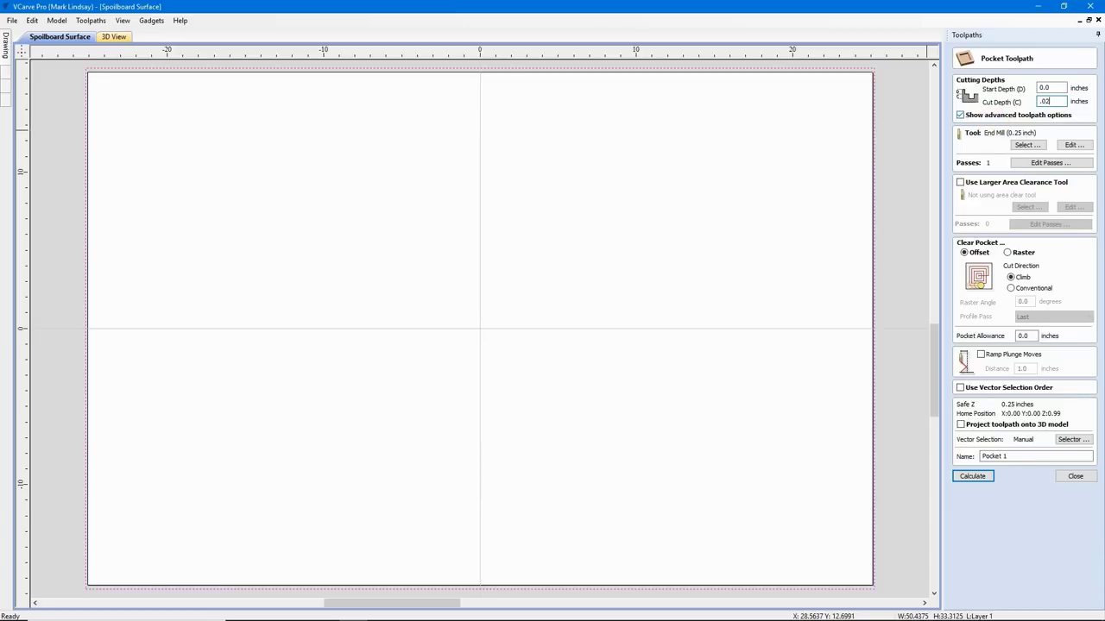
pyautogui.click(1070, 115)
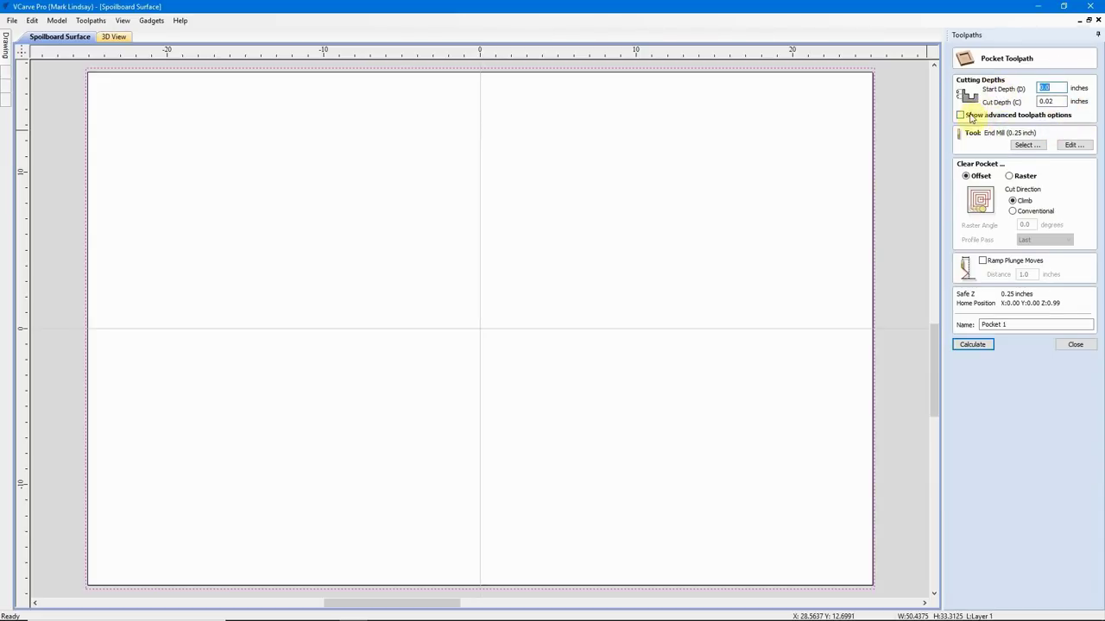
pyautogui.click(960, 115)
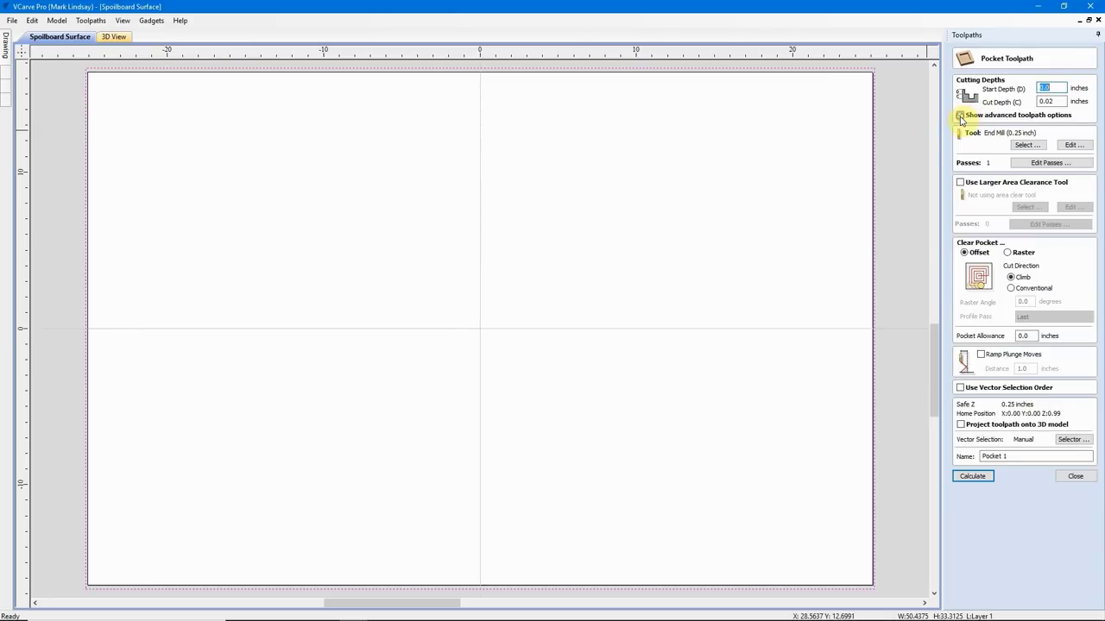
pyautogui.click(1033, 147)
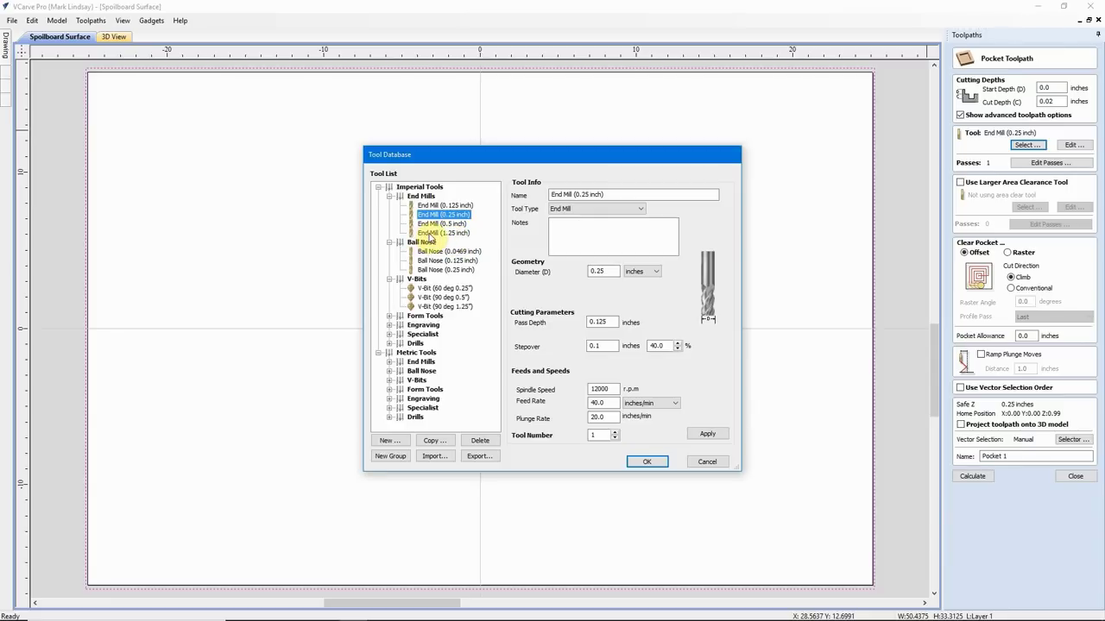
# - Choose the 1.25 inch End Mill with 0.4 pass depth and 40.0% stepover
pyautogui.click(429, 234)
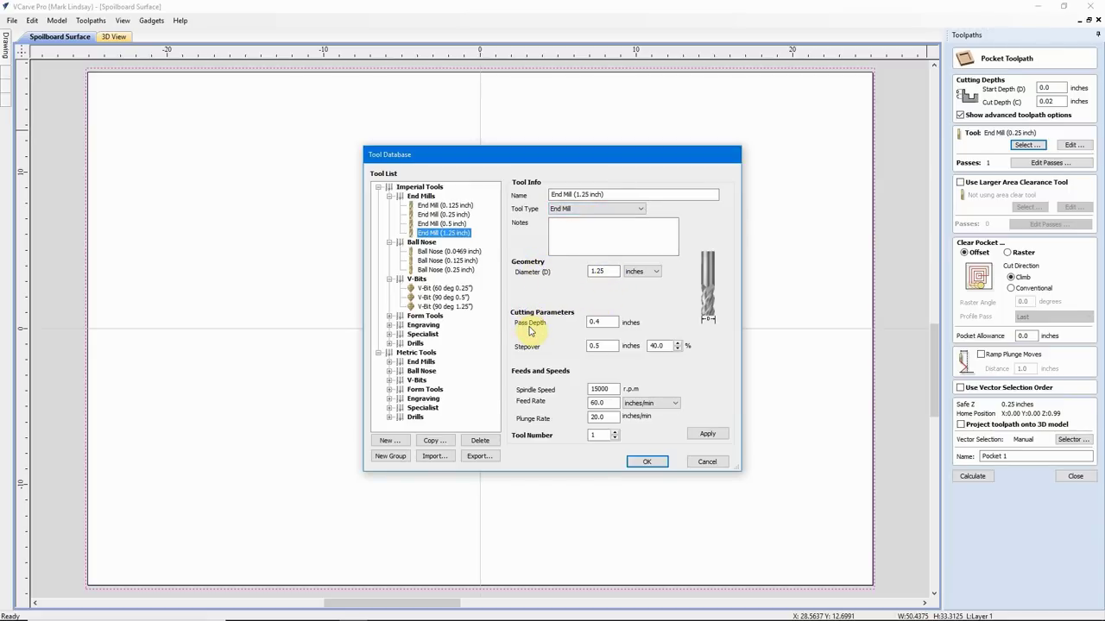
pyautogui.doubleClick(604, 324)
pyautogui.write('0.4')
pyautogui.doubleClick(659, 346)
pyautogui.write('40.0')
pyautogui.doubleClick(658, 346)
pyautogui.click(650, 345)
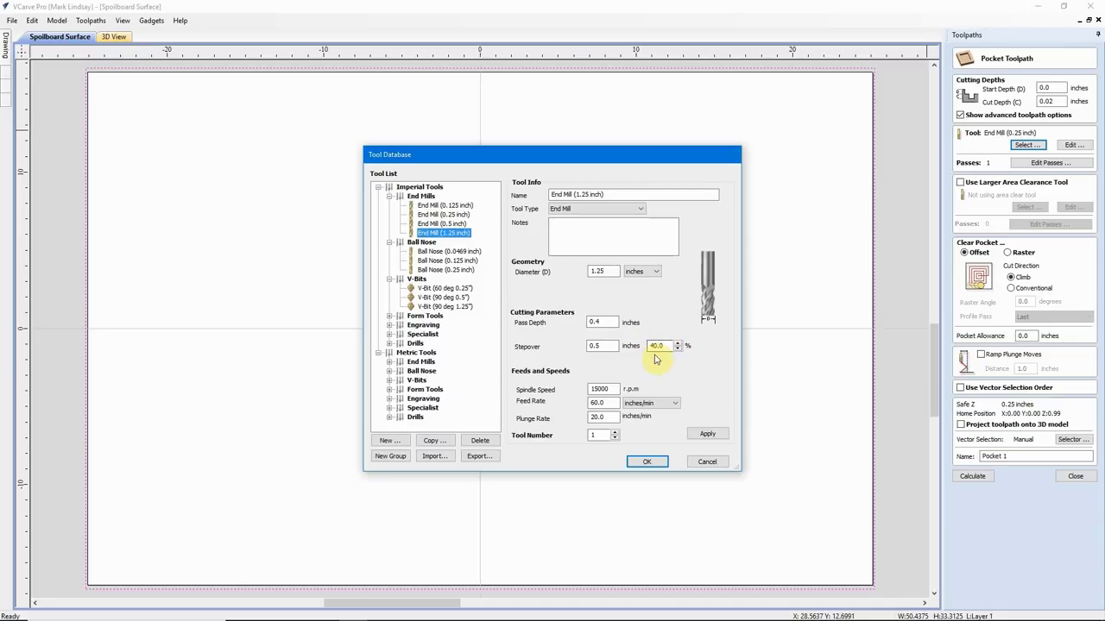
# - Keep feed rate at 60.0, use a 20 inches/min plunge rate, and apply the tool settings
pyautogui.click(602, 388)
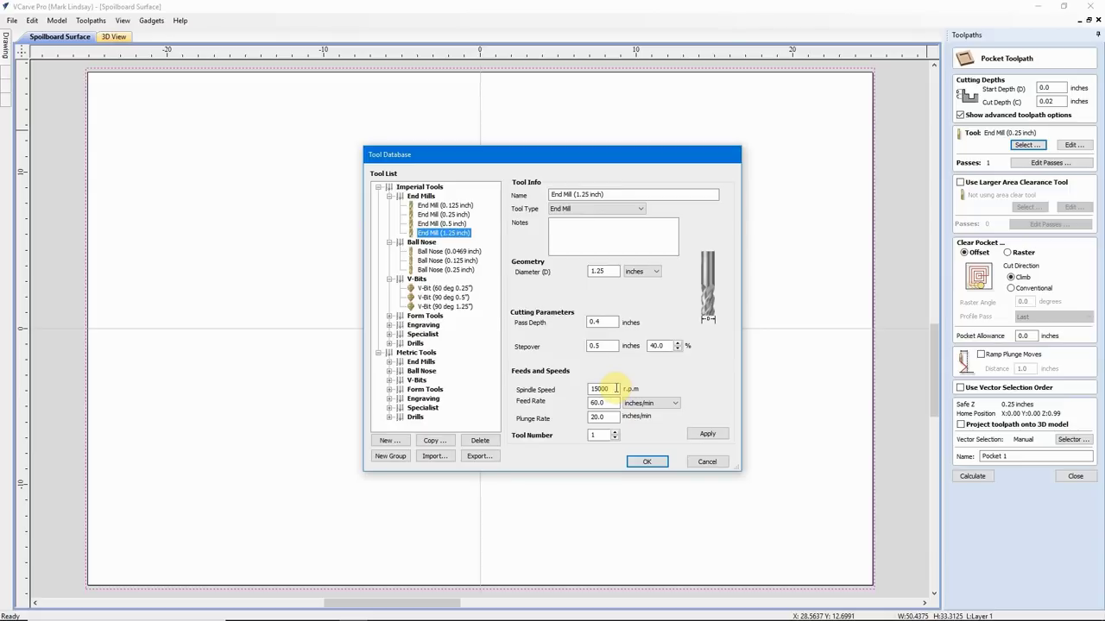
pyautogui.click(613, 387)
pyautogui.moveTo(612, 402); pyautogui.dragTo(589, 409)
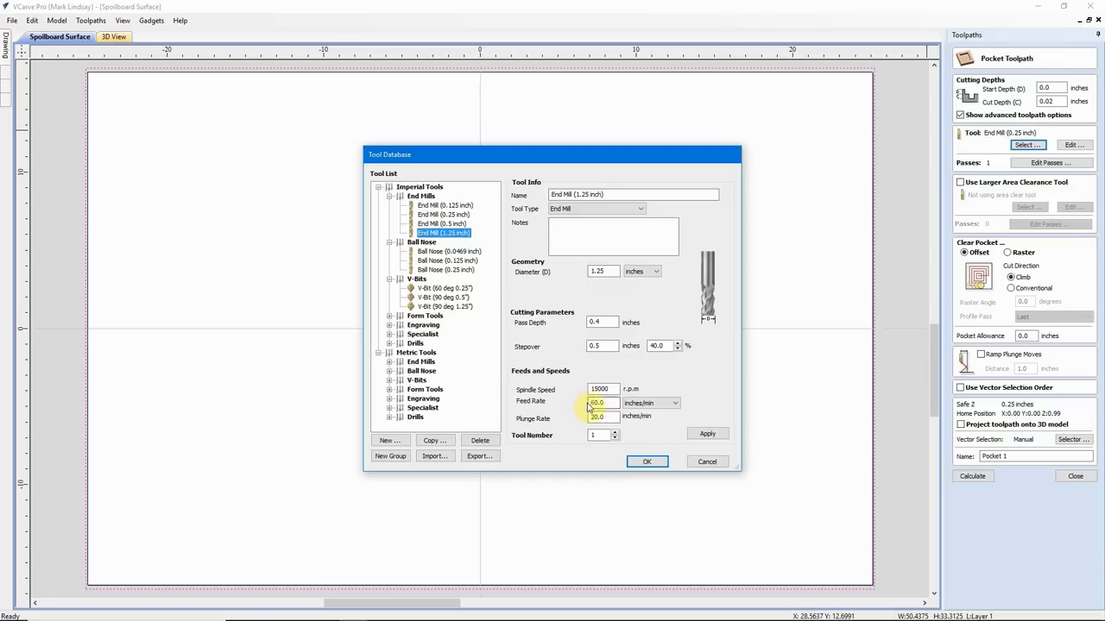
pyautogui.click(615, 403)
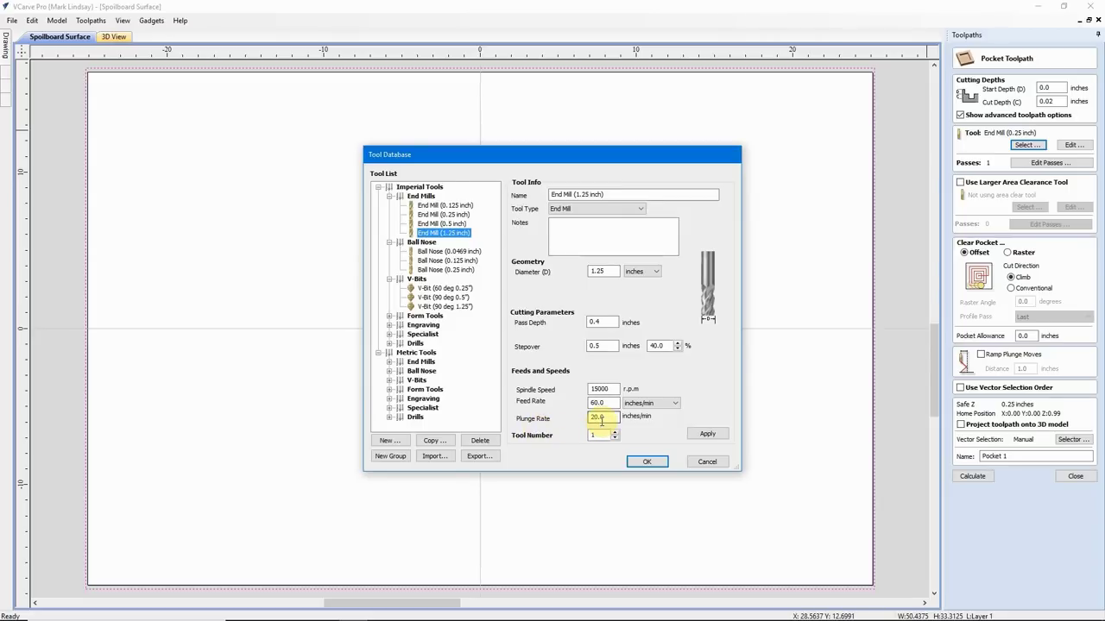
pyautogui.click(703, 436)
pyautogui.click(655, 463)
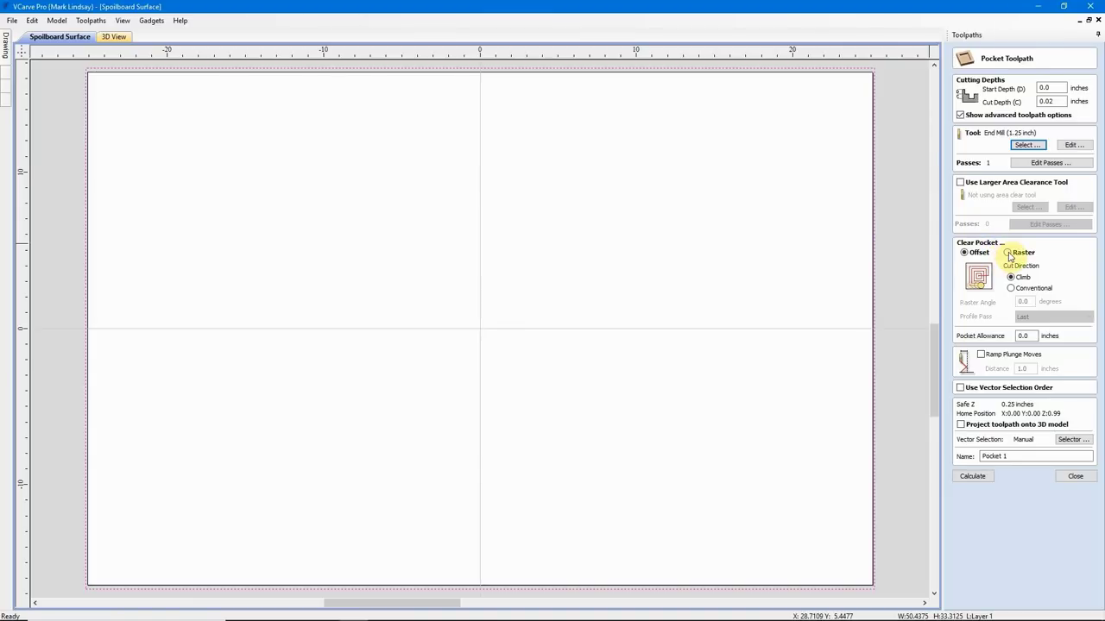
# - Switch the End Mill (1.25 inch) pocket clearing from Offset to Raster
pyautogui.click(1007, 253)
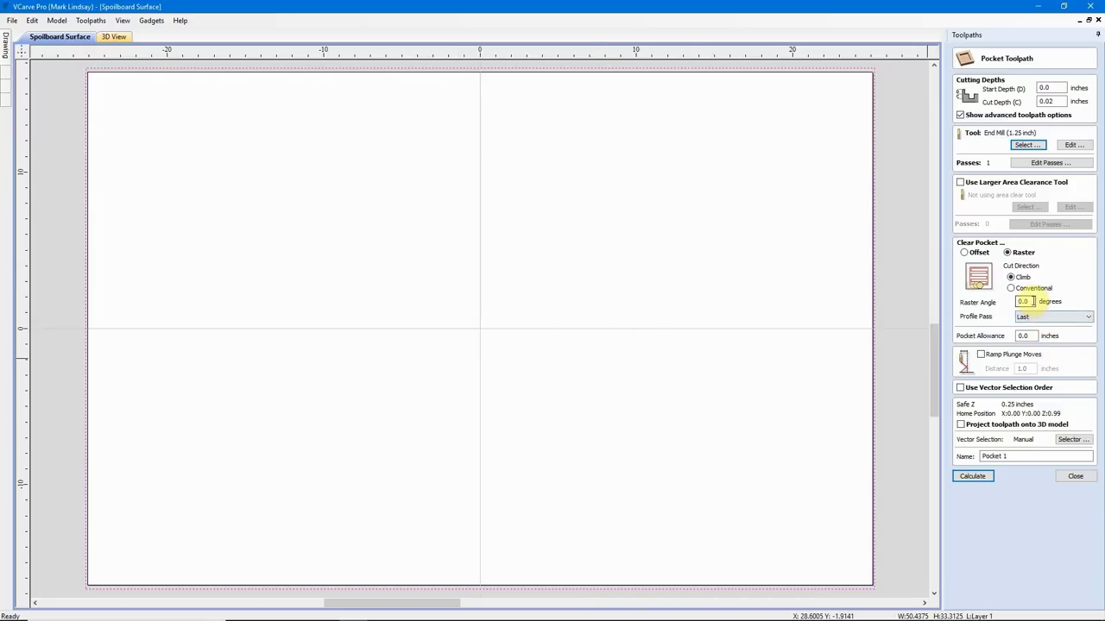
# - Set the raster angle to 90 degrees, leaving the cut direction on Climb
pyautogui.moveTo(1032, 300); pyautogui.dragTo(1003, 304)
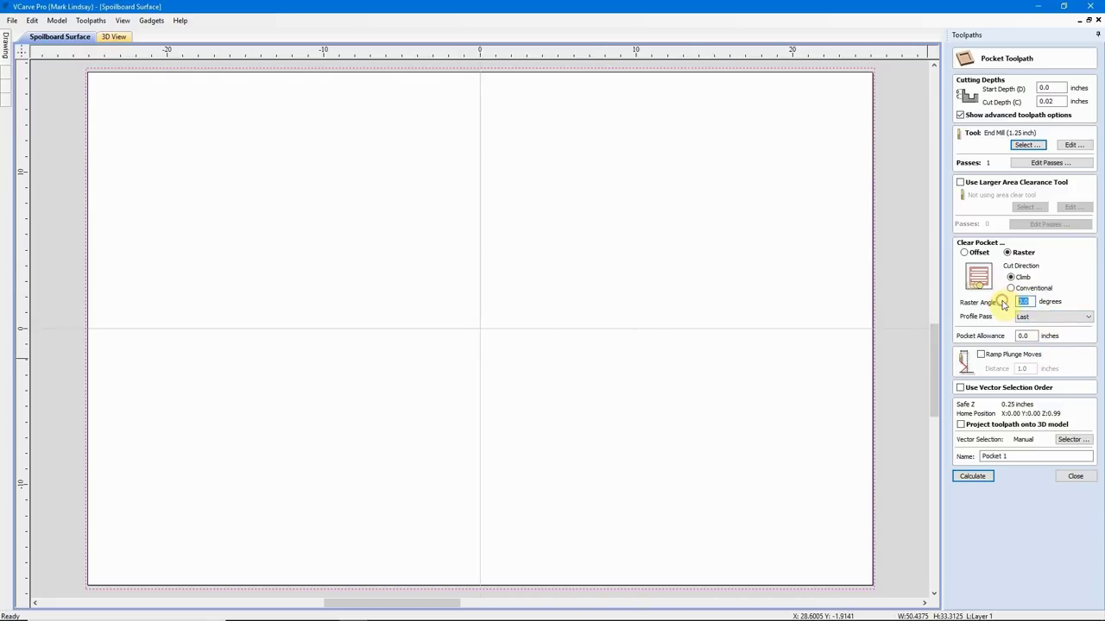
pyautogui.write('90')
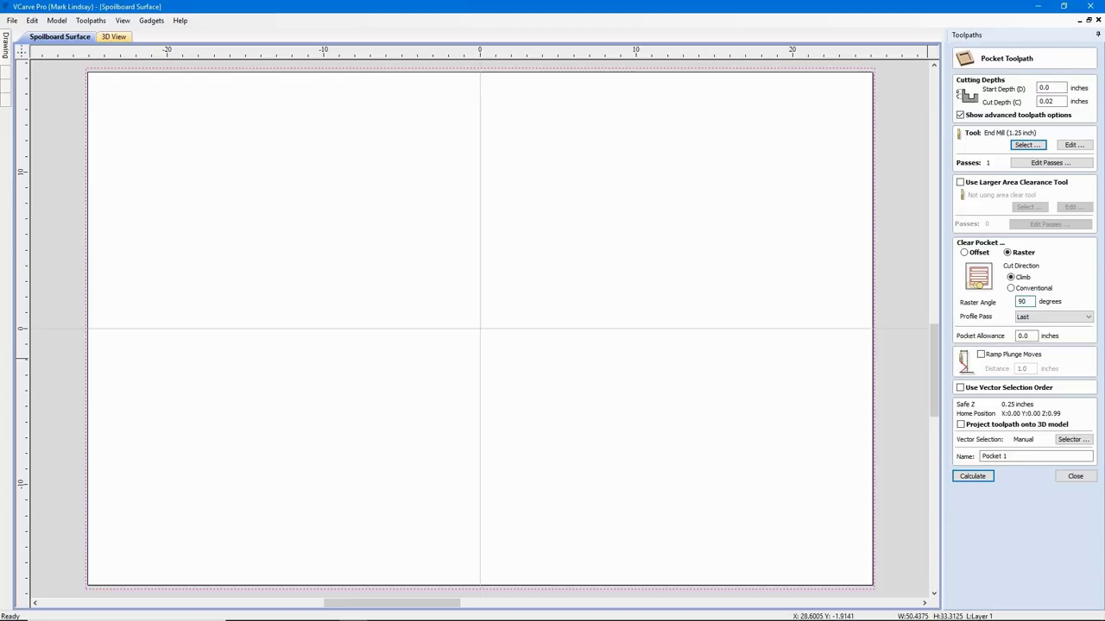
pyautogui.click(1062, 289)
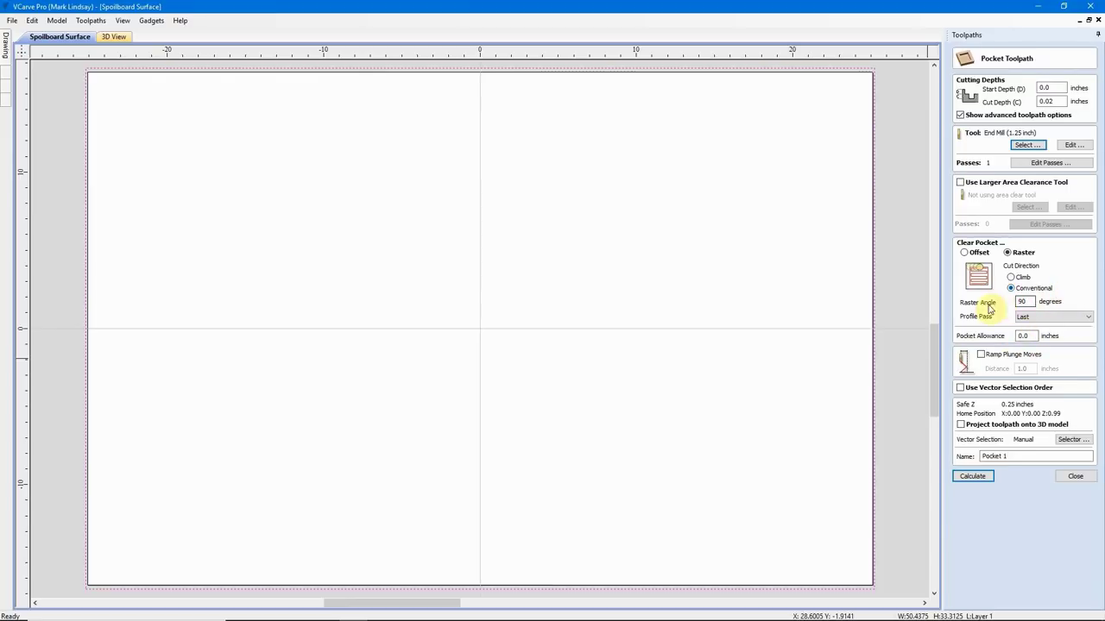
pyautogui.click(1010, 277)
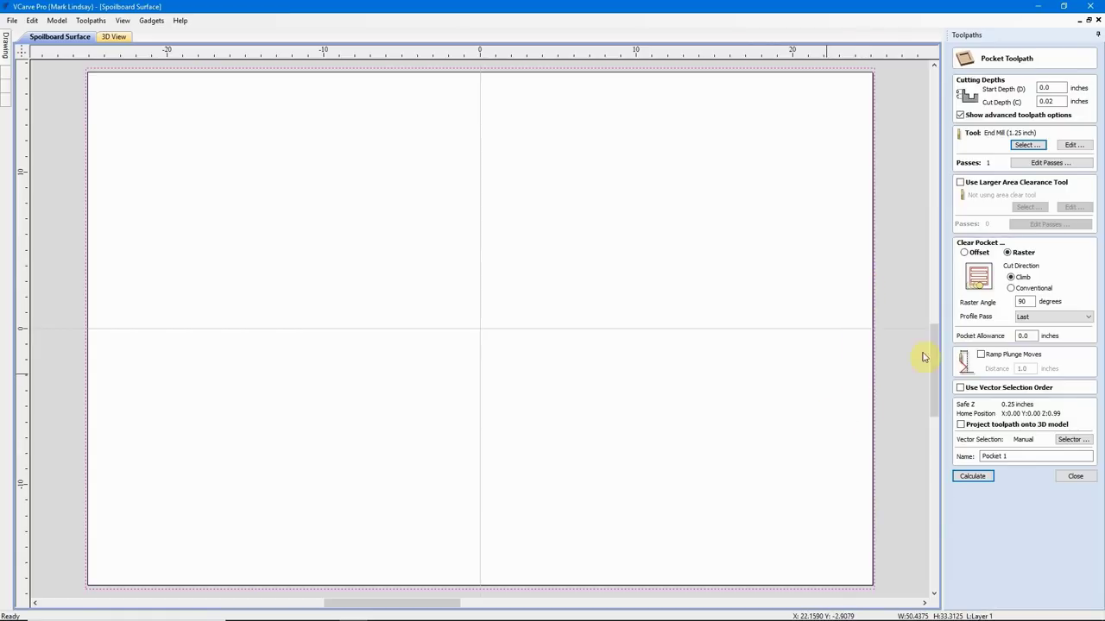
# - Change the Profile Pass setting from Last to First
pyautogui.click(1089, 322)
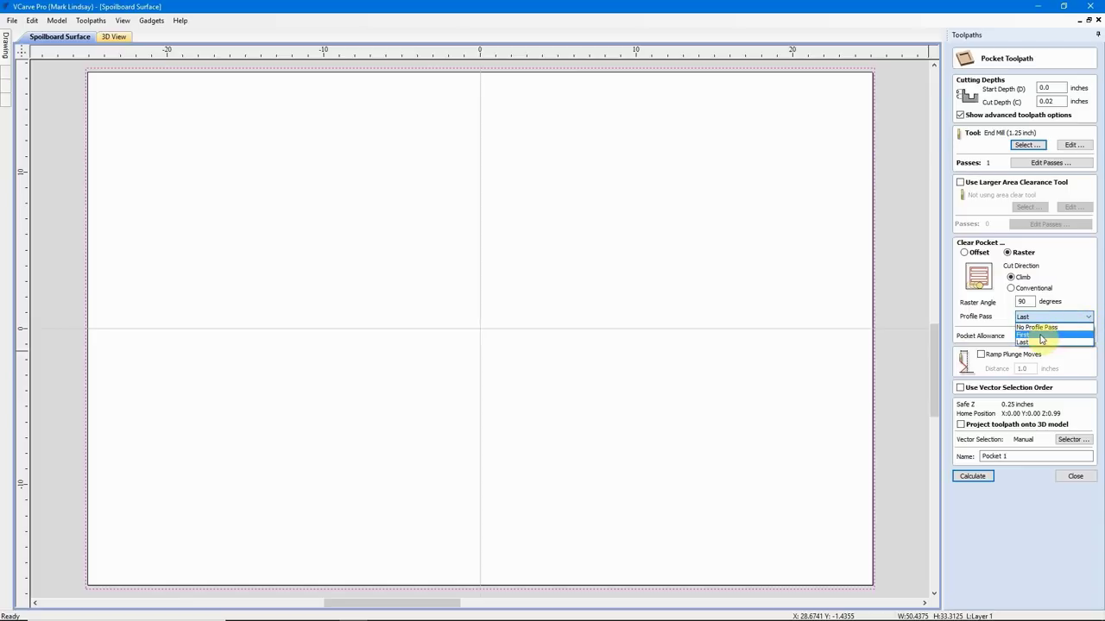
pyautogui.click(1040, 336)
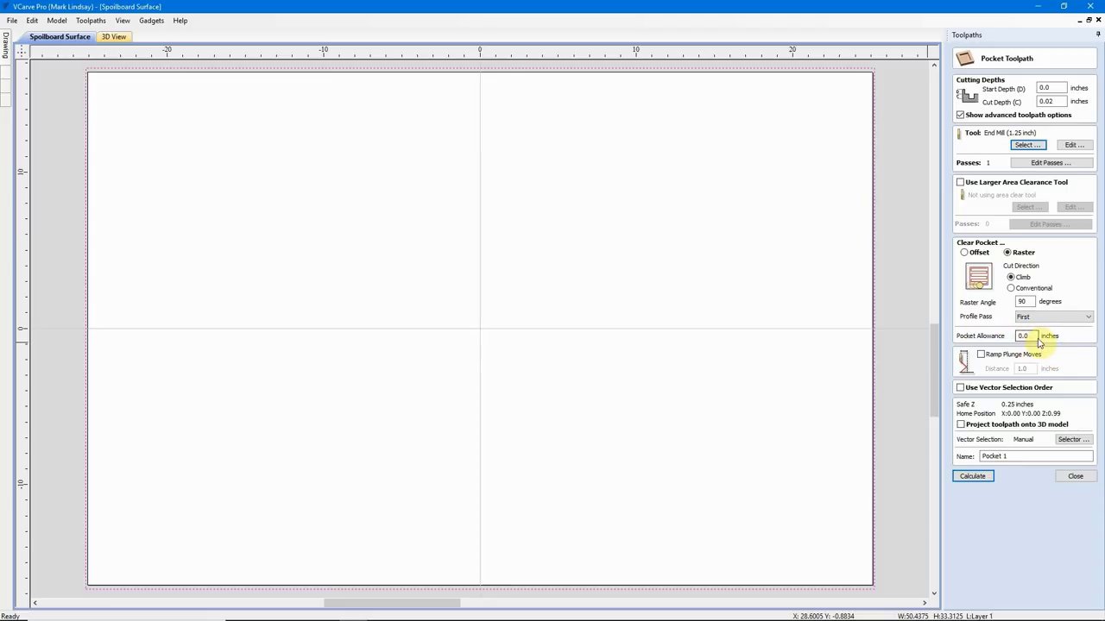
# - Enable Ramp Plunge Moves with a 2.5-inch ramp distance
pyautogui.click(981, 355)
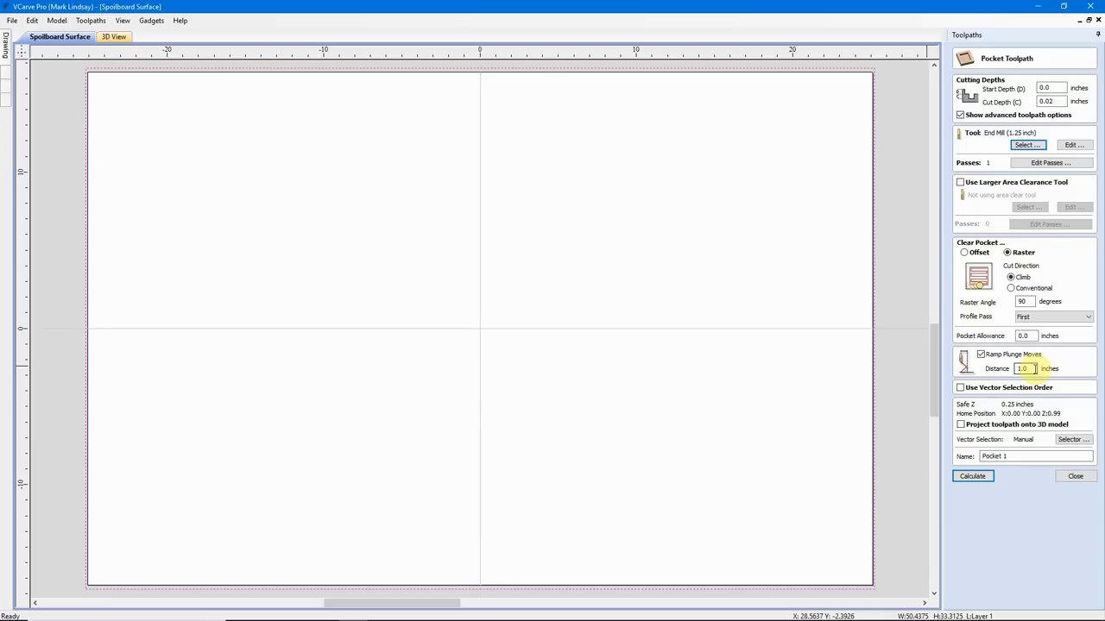
pyautogui.doubleClick(1033, 368)
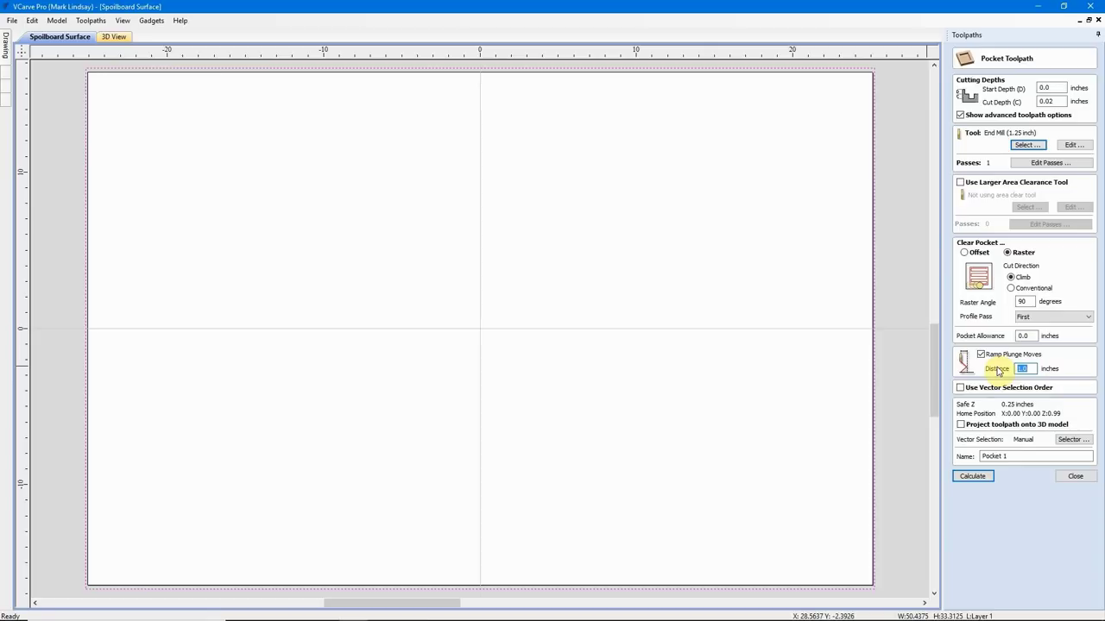
pyautogui.write('2.5')
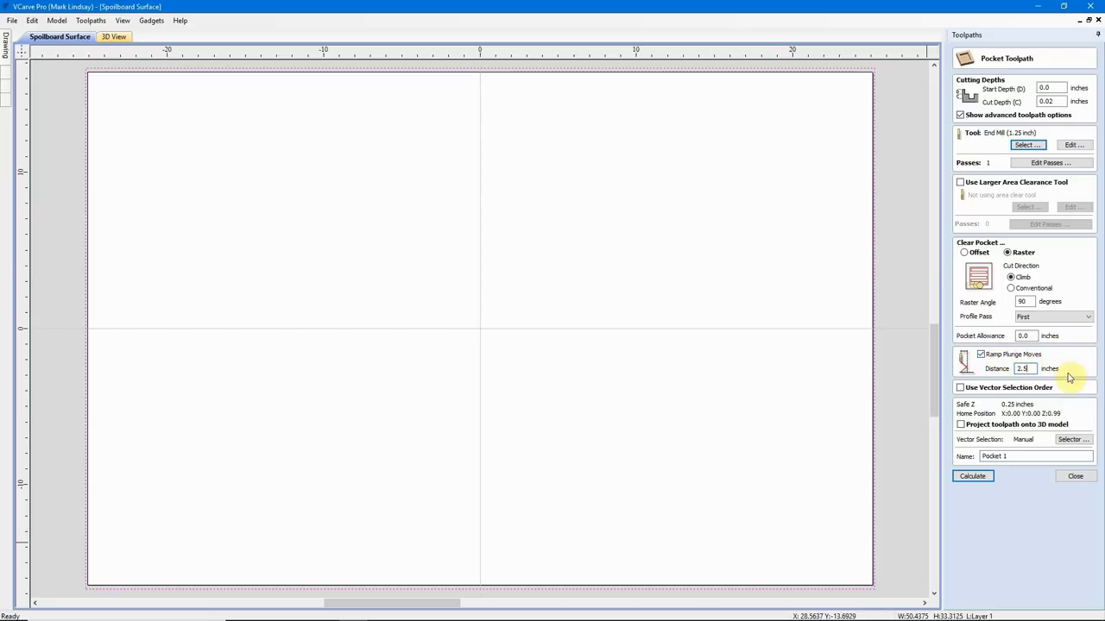
# - Replace the toolpath name with 'Spoilboard Surface 020'
pyautogui.moveTo(1010, 455); pyautogui.dragTo(972, 454)
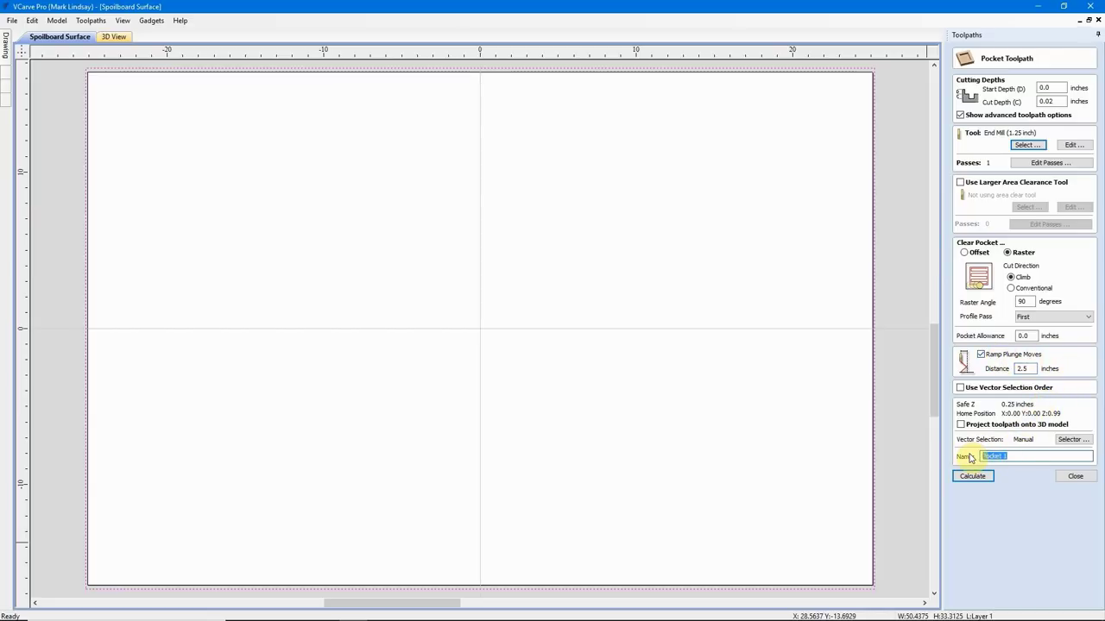
pyautogui.write('Spoilboard Surfa')
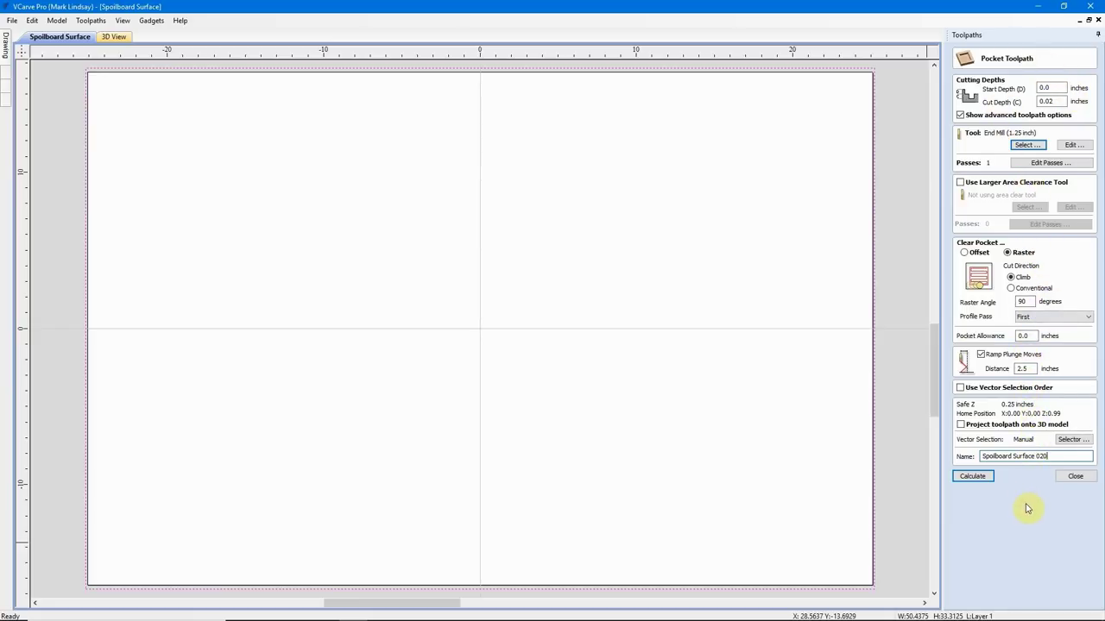
# - Calculate Spoilboard Surface 020 to show its vertical raster passes across the pine board in 3D
pyautogui.click(974, 477)
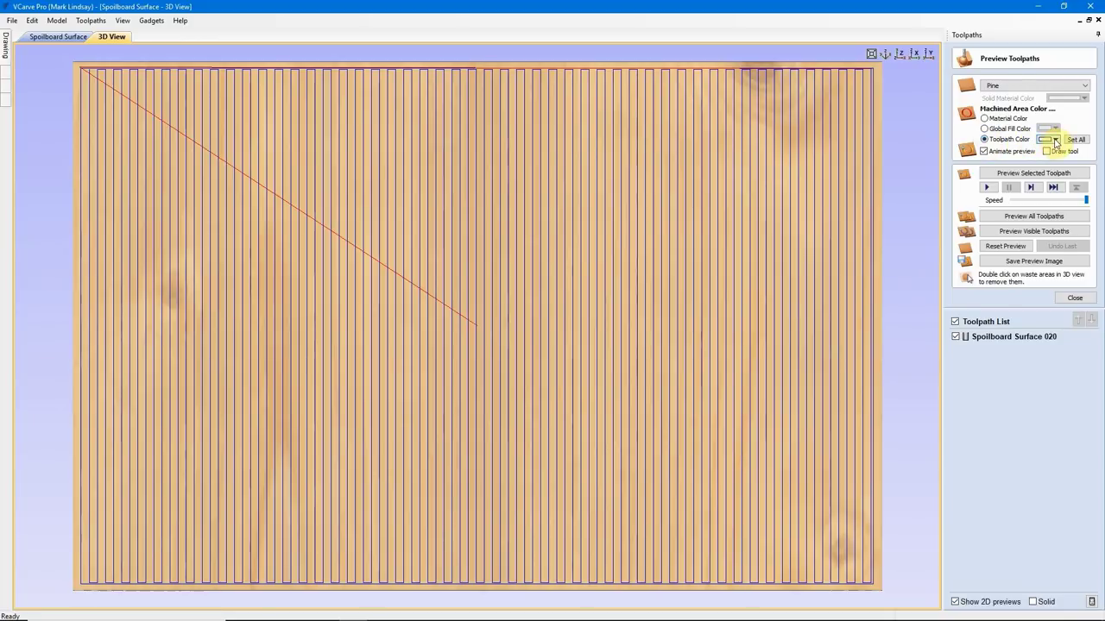
# - Pick light blue as the machined-area colour in Preview Toolpaths
pyautogui.click(1055, 140)
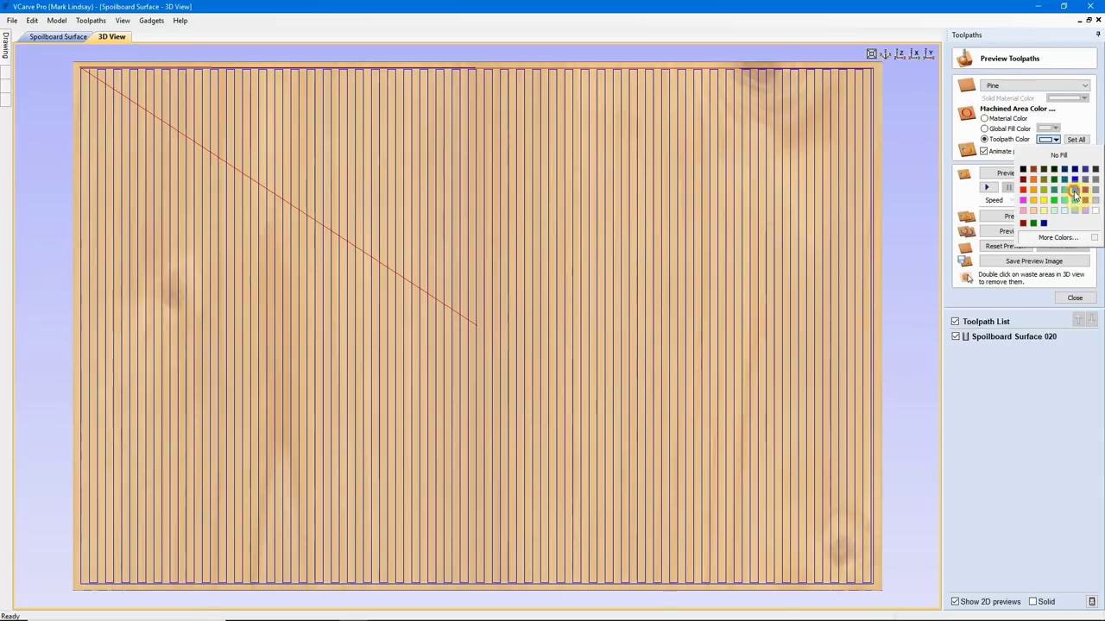
pyautogui.click(1075, 191)
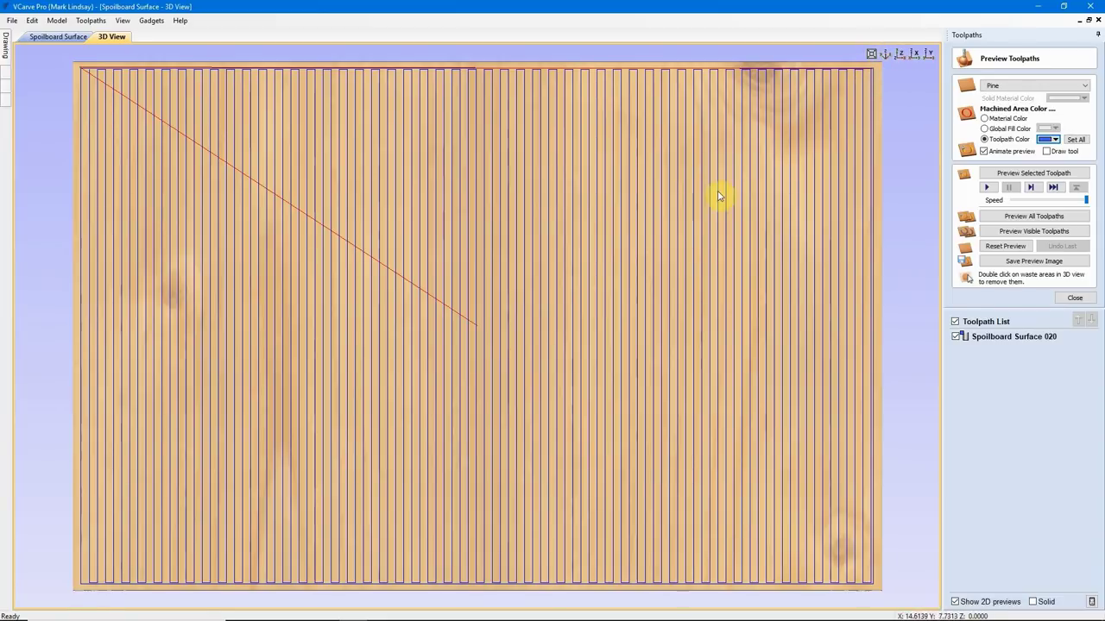
# - Select Spoilboard Surface 020 in the Toolpath List and simulate its cut
pyautogui.click(994, 337)
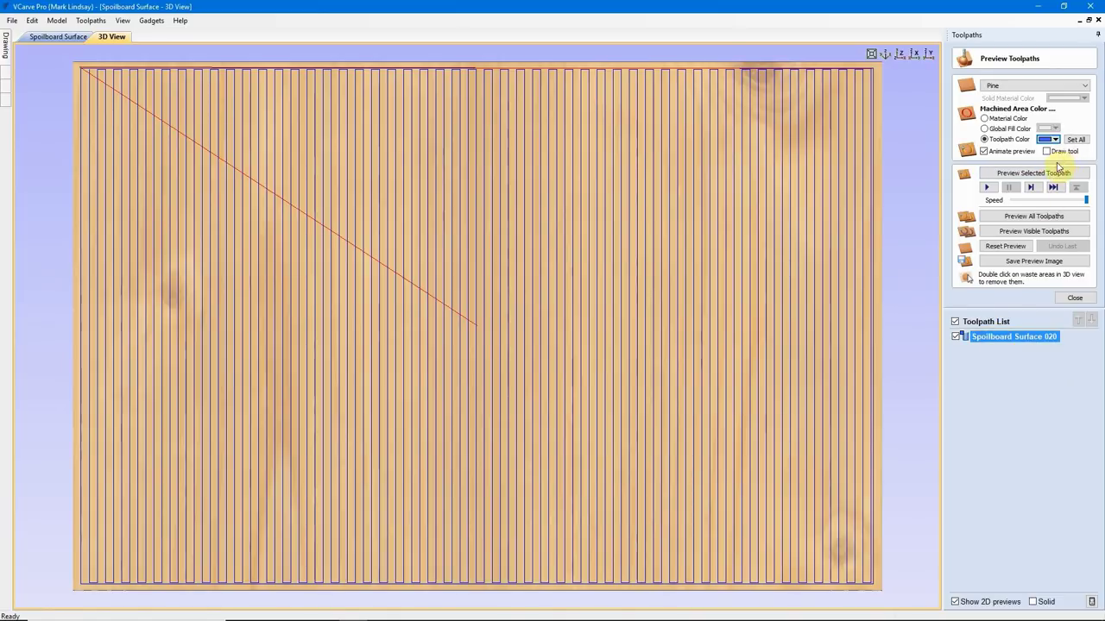
pyautogui.click(1039, 173)
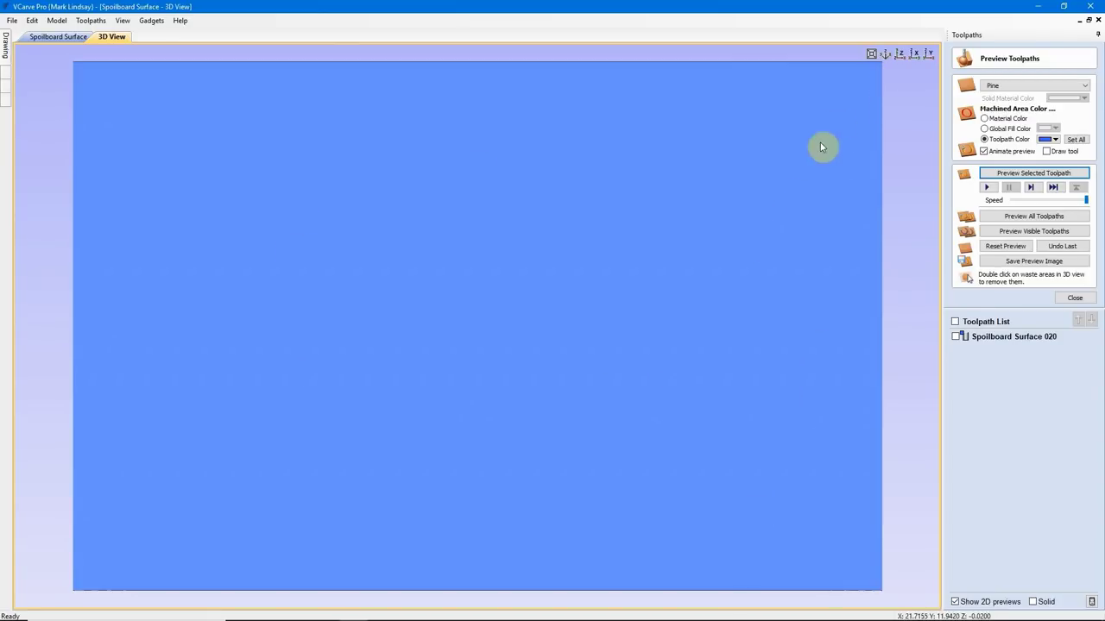
# - Inspect the simulated board, then view it from the top (Z) as a flat blue rectangle
pyautogui.scroll(2, 821, 147)
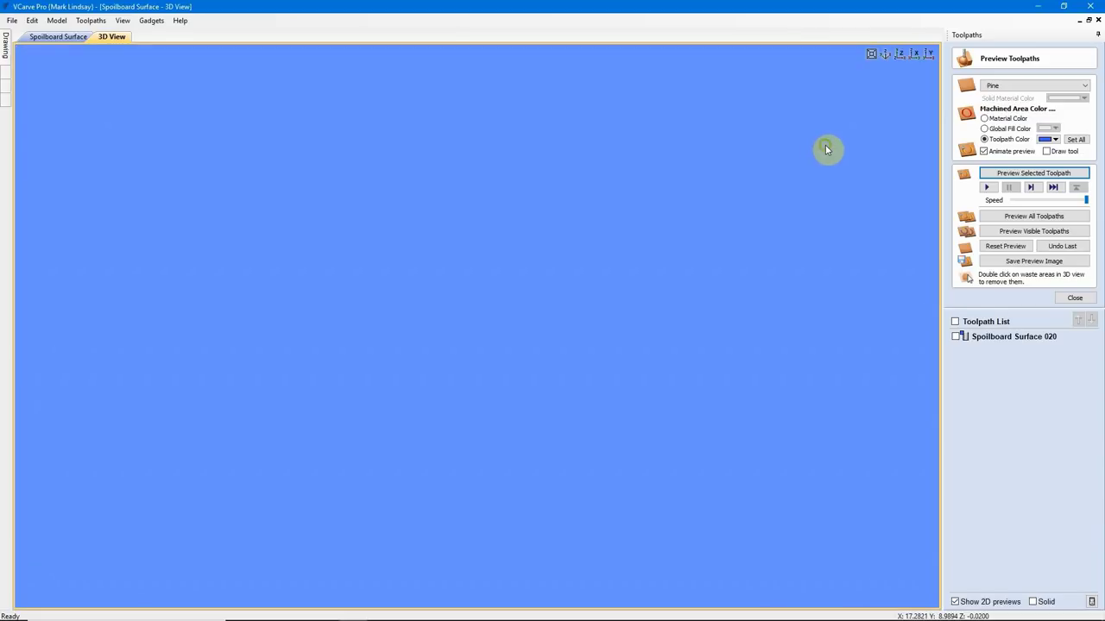
pyautogui.scroll(-3, 711, 279)
pyautogui.scroll(3, 755, 207)
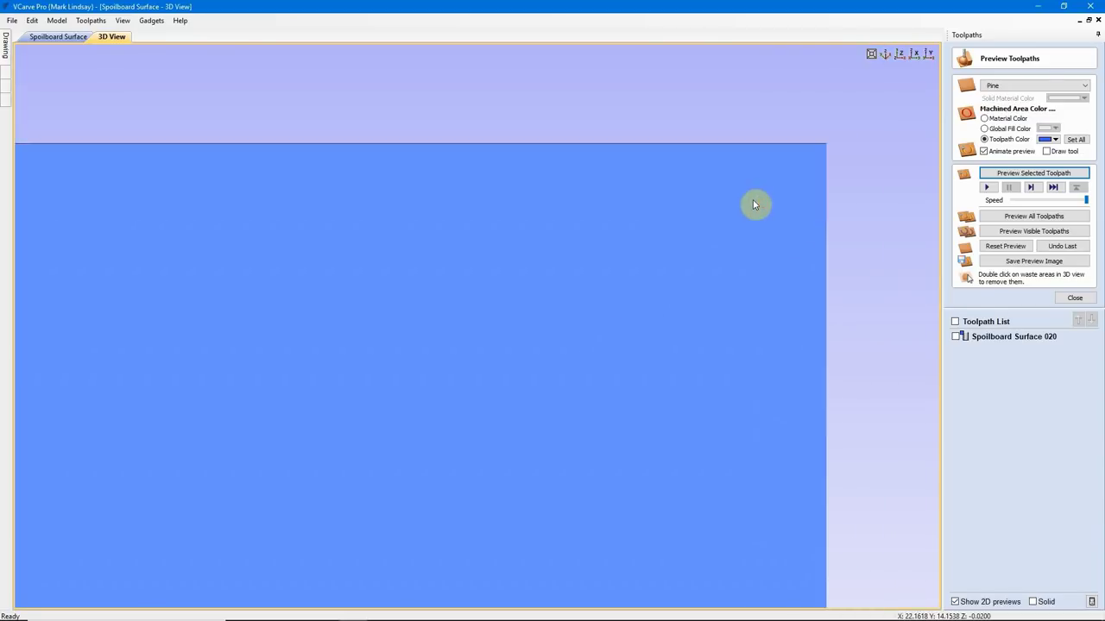
pyautogui.moveTo(864, 251); pyautogui.dragTo(830, 256)
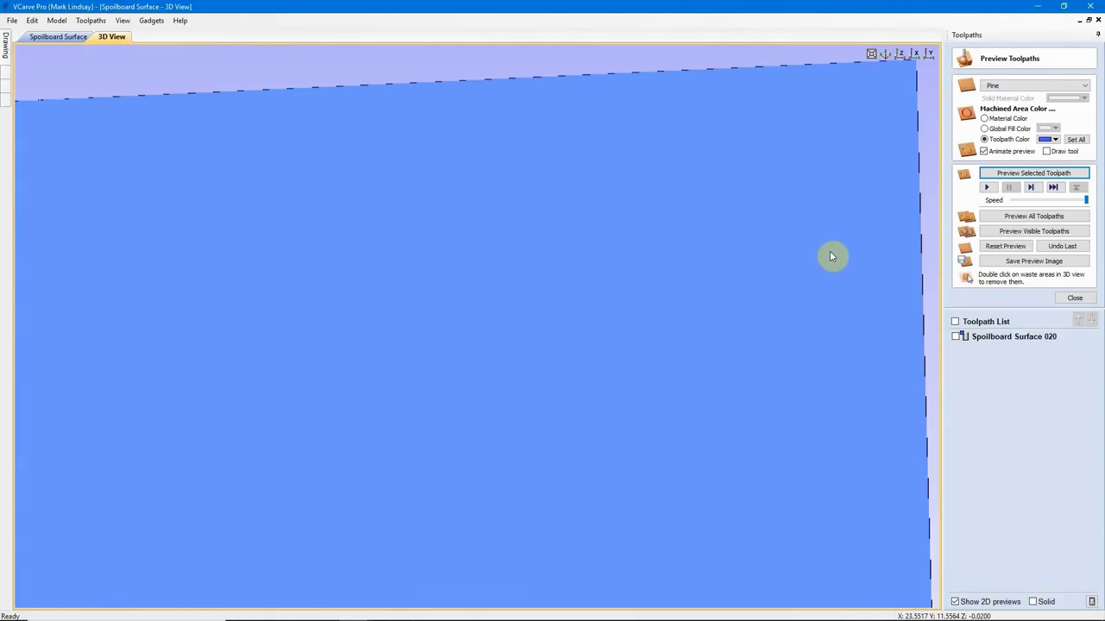
pyautogui.click(899, 55)
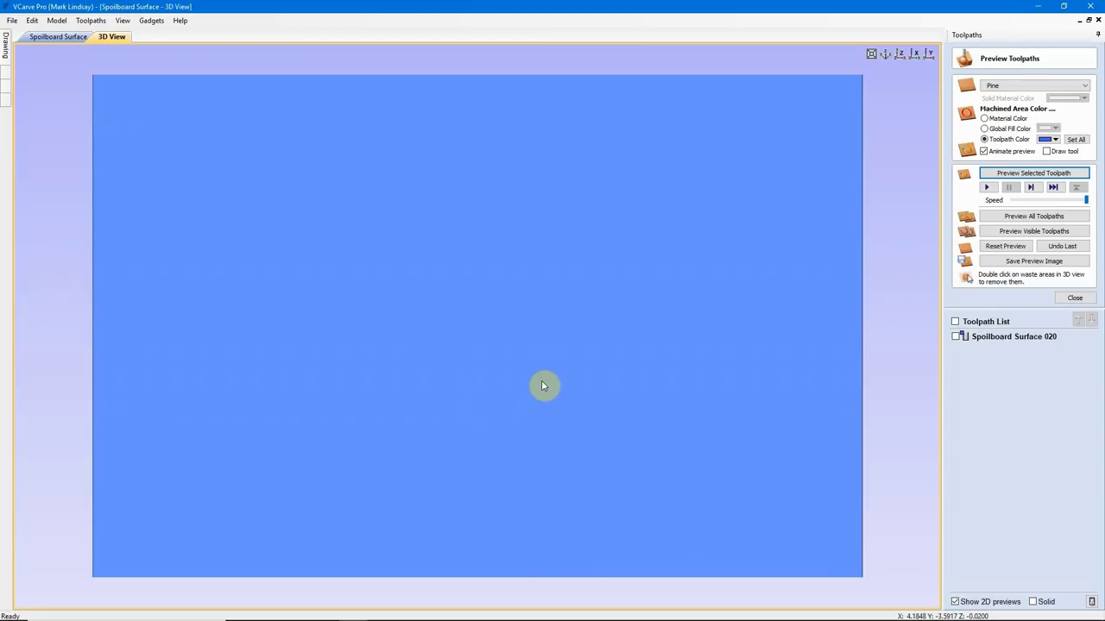
# - Reset the machining preview to plain uncut pine and close the preview settings
pyautogui.click(1015, 247)
pyautogui.click(1017, 247)
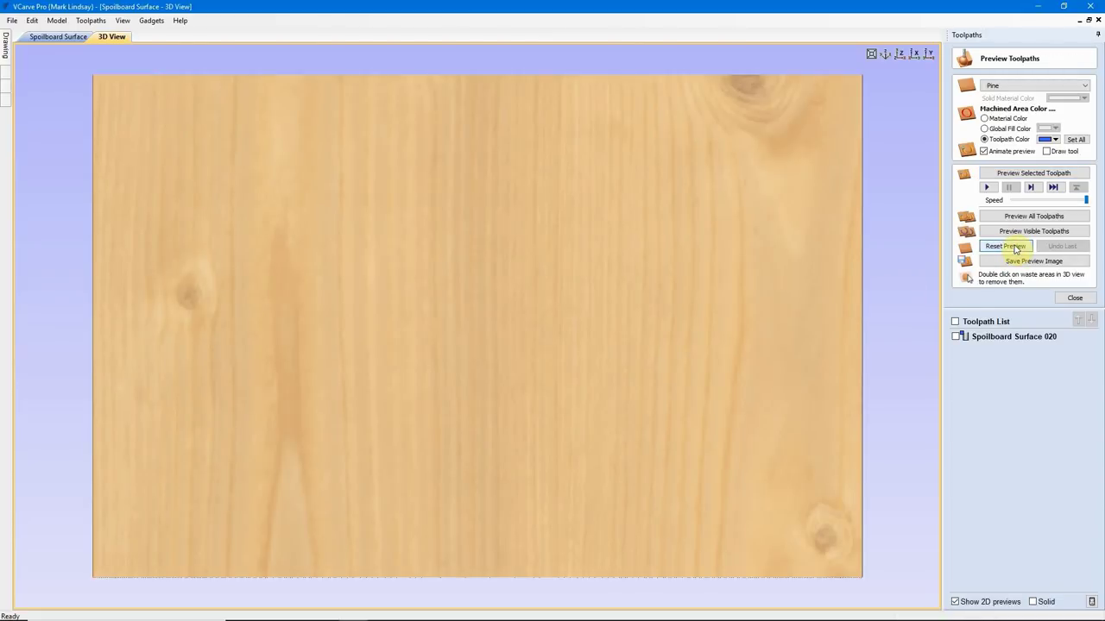
pyautogui.click(1077, 298)
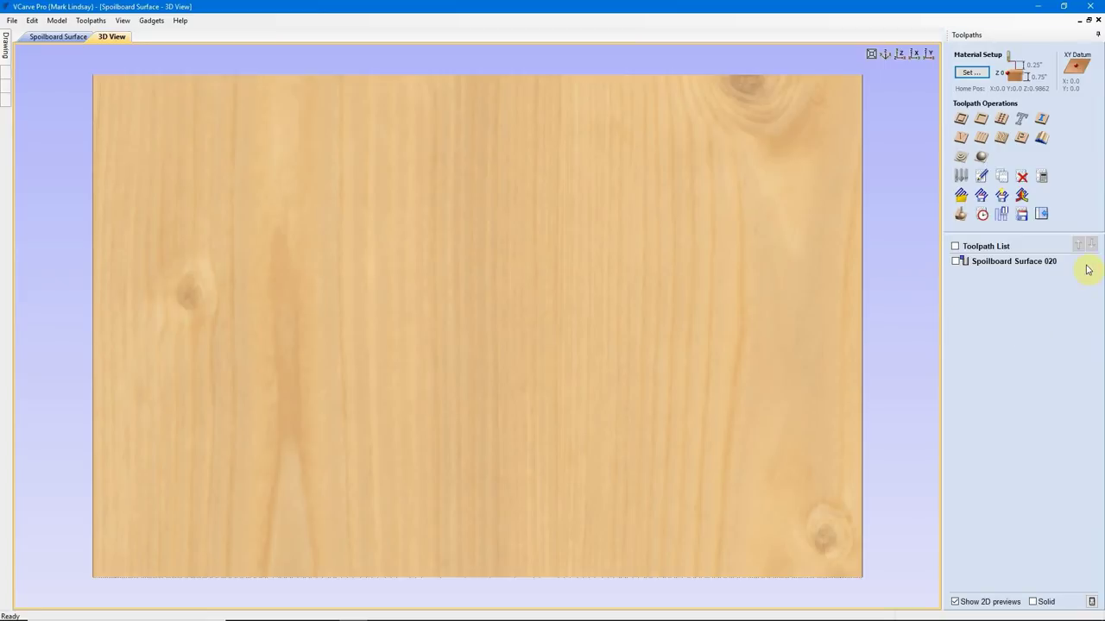
# - Review the Toolpath Summary's 00:56:28 machining time estimate for Spoilboard Surface 020
pyautogui.click(982, 216)
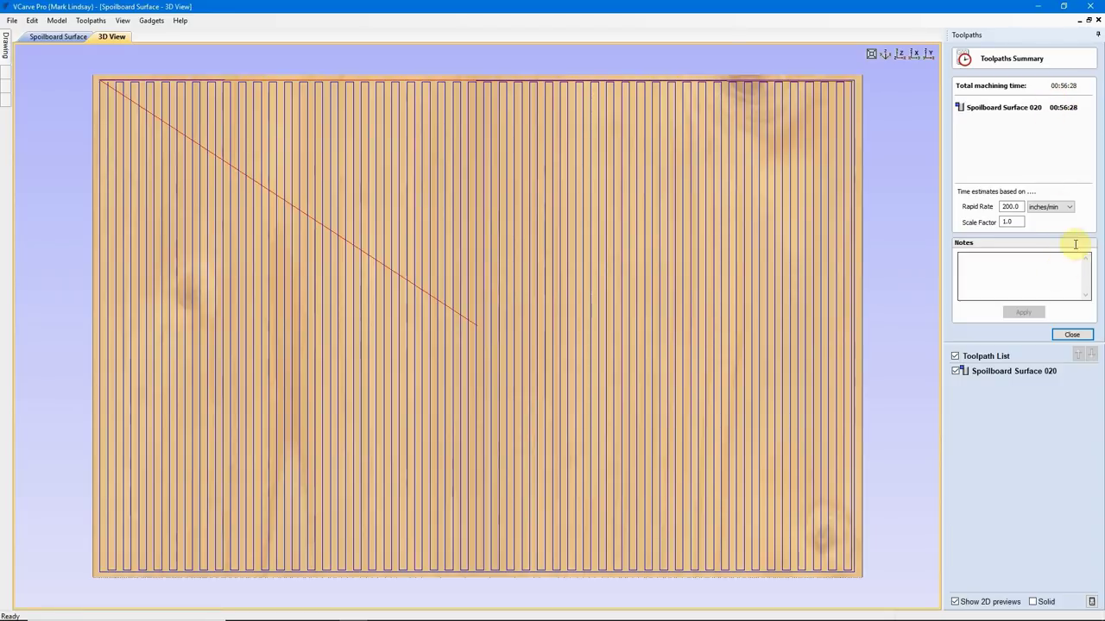
pyautogui.click(1034, 261)
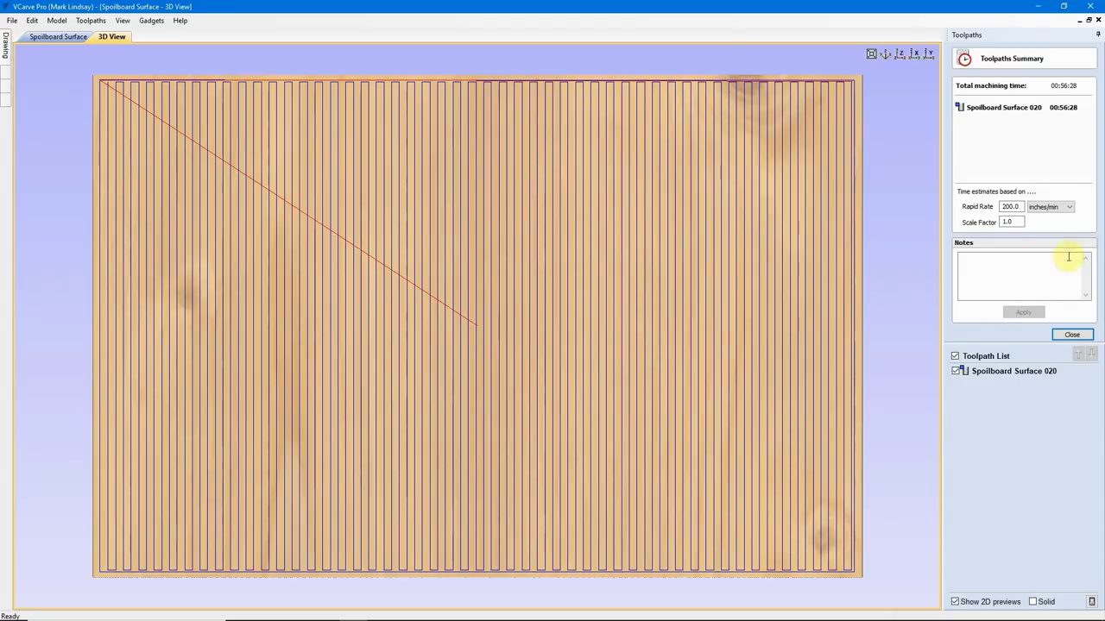
pyautogui.click(1072, 336)
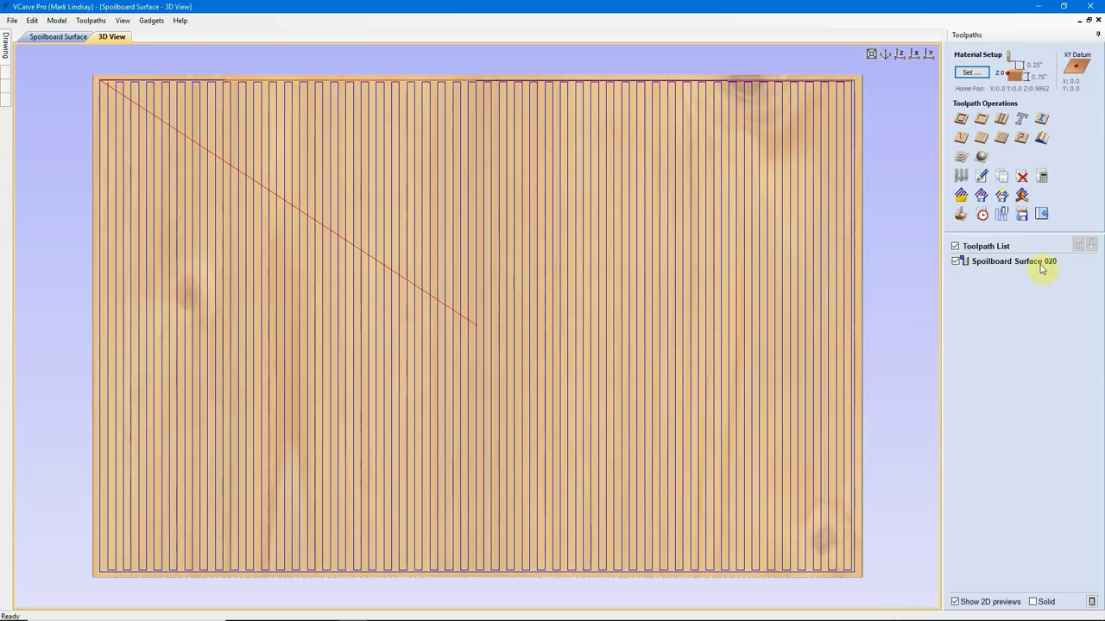
# - Save Spoilboard Surface 020 to the Desktop as a .txt file using Mach2/3 Arcs (inch)
pyautogui.moveTo(956, 265)
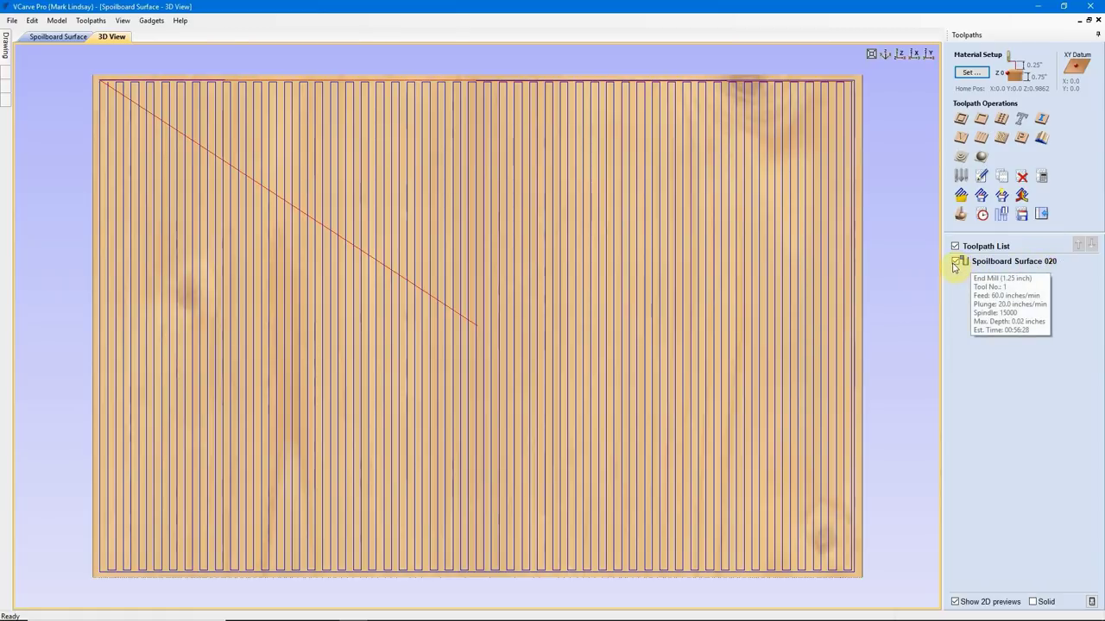
pyautogui.click(1021, 216)
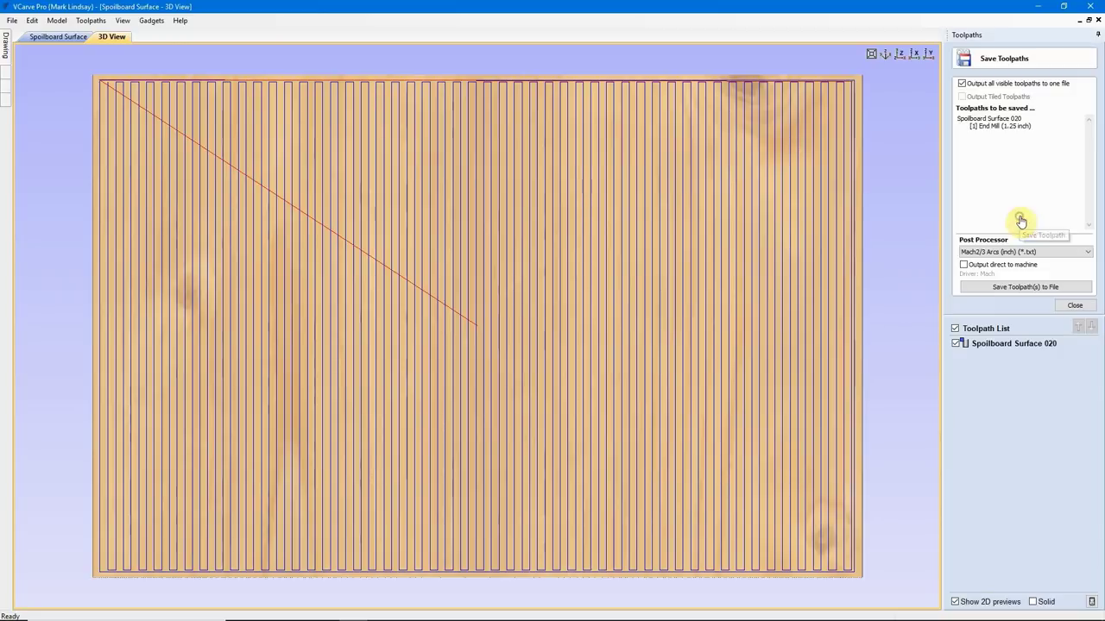
pyautogui.click(1026, 287)
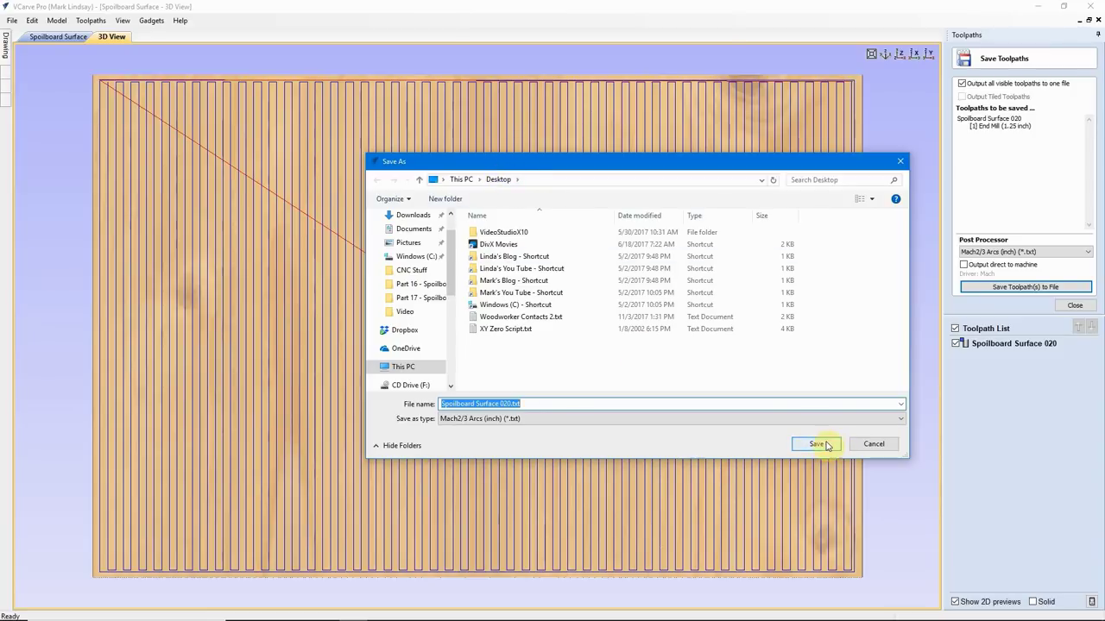
pyautogui.click(825, 445)
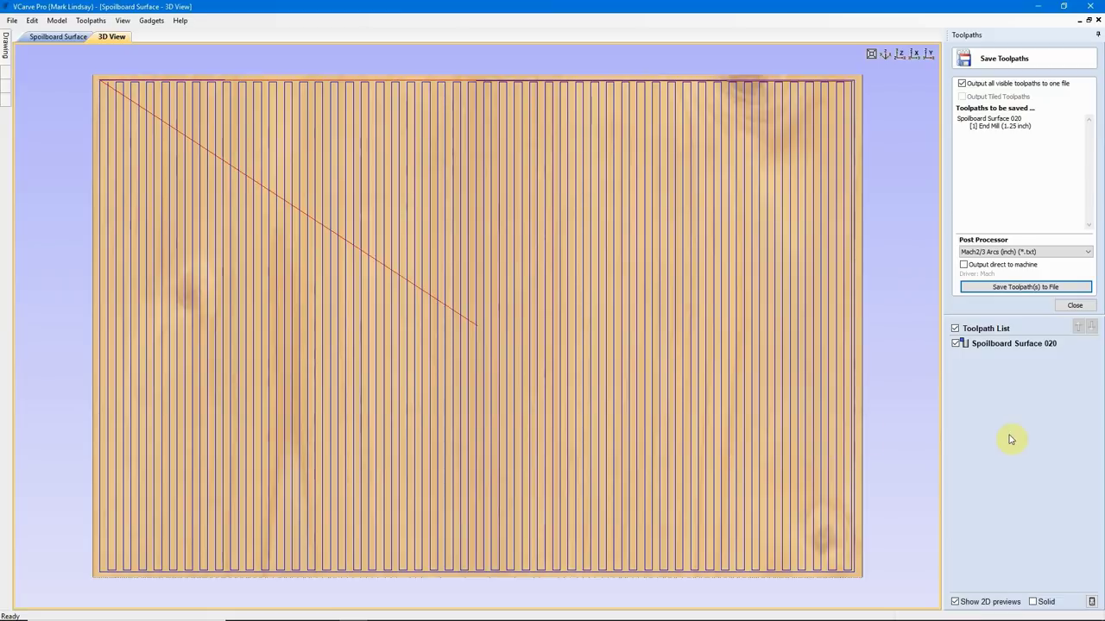
# - Check the 2D and 3D views, then reopen the Spoilboard Surface 020 pocket toolpath settings
pyautogui.click(1076, 307)
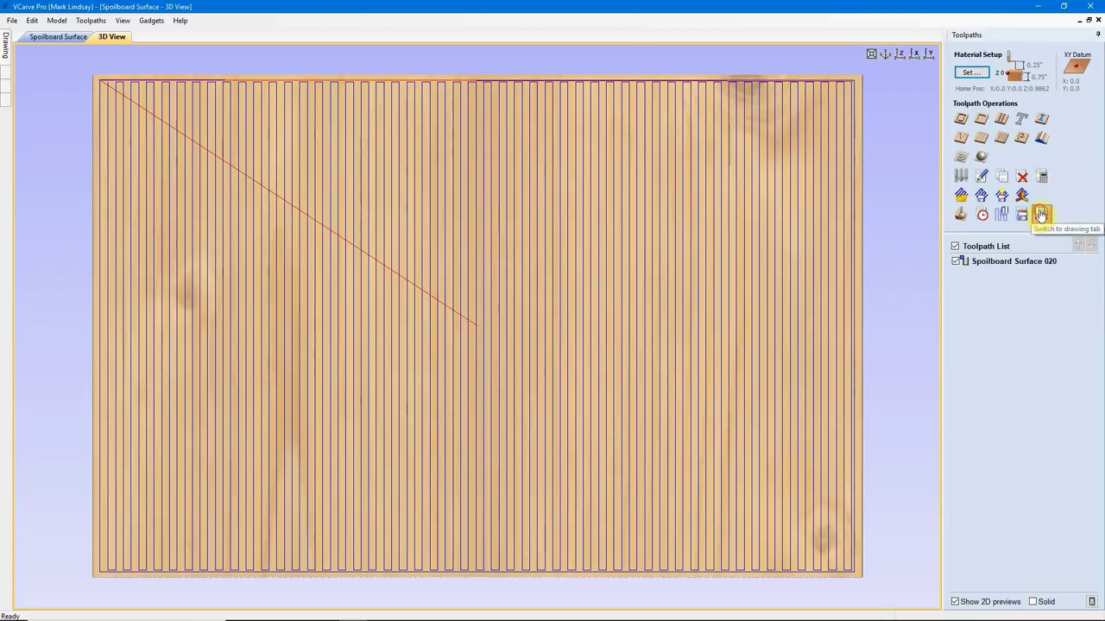
pyautogui.click(1040, 216)
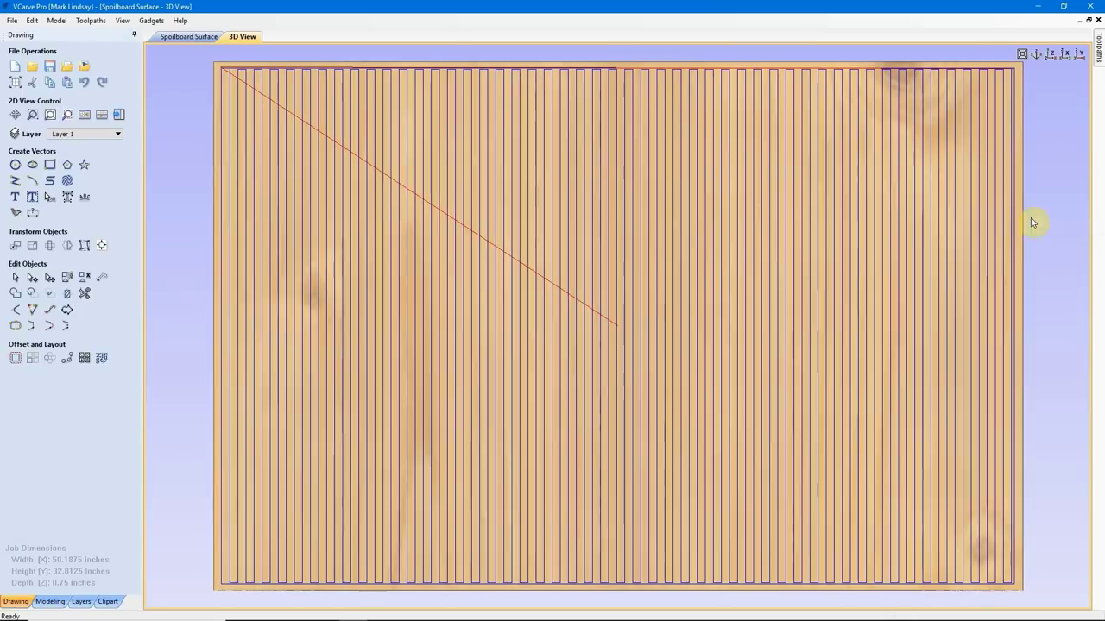
pyautogui.click(191, 37)
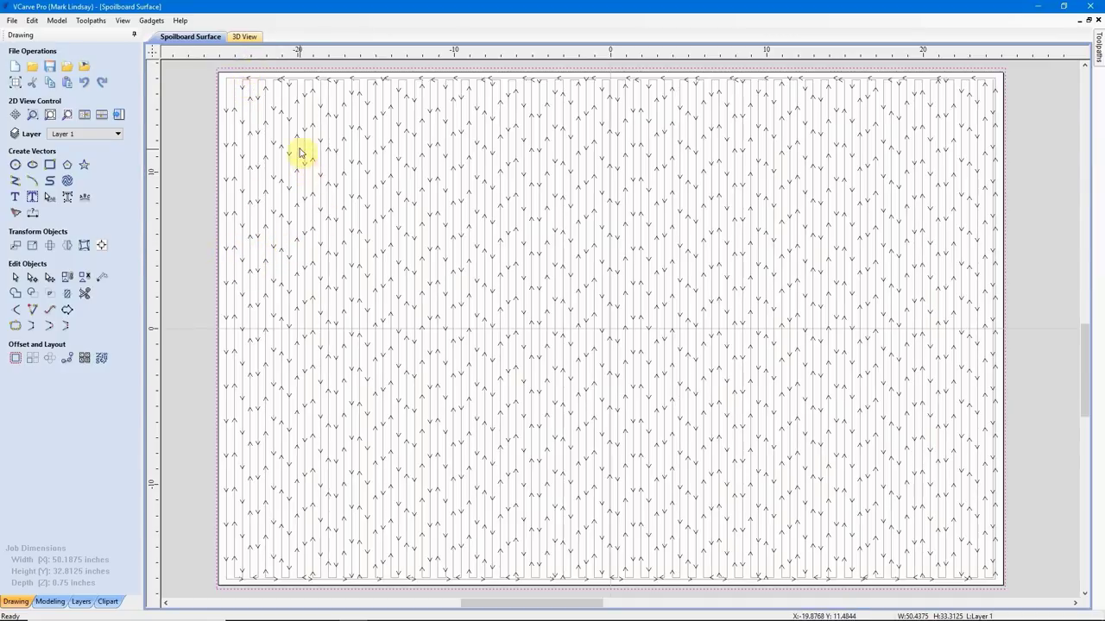
pyautogui.click(245, 37)
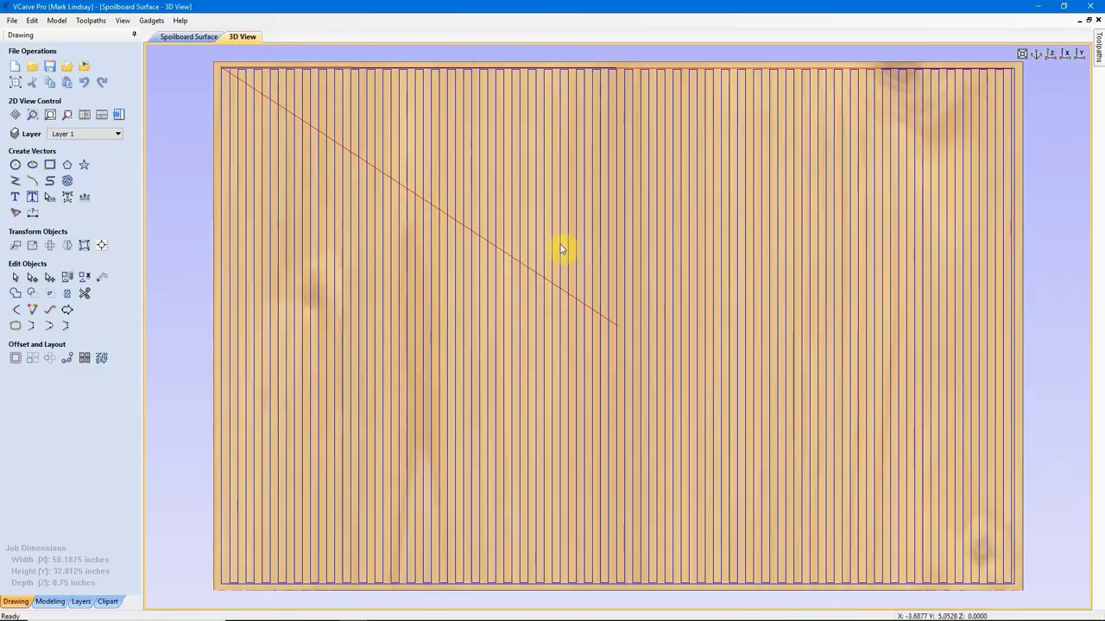
pyautogui.click(120, 116)
pyautogui.doubleClick(994, 263)
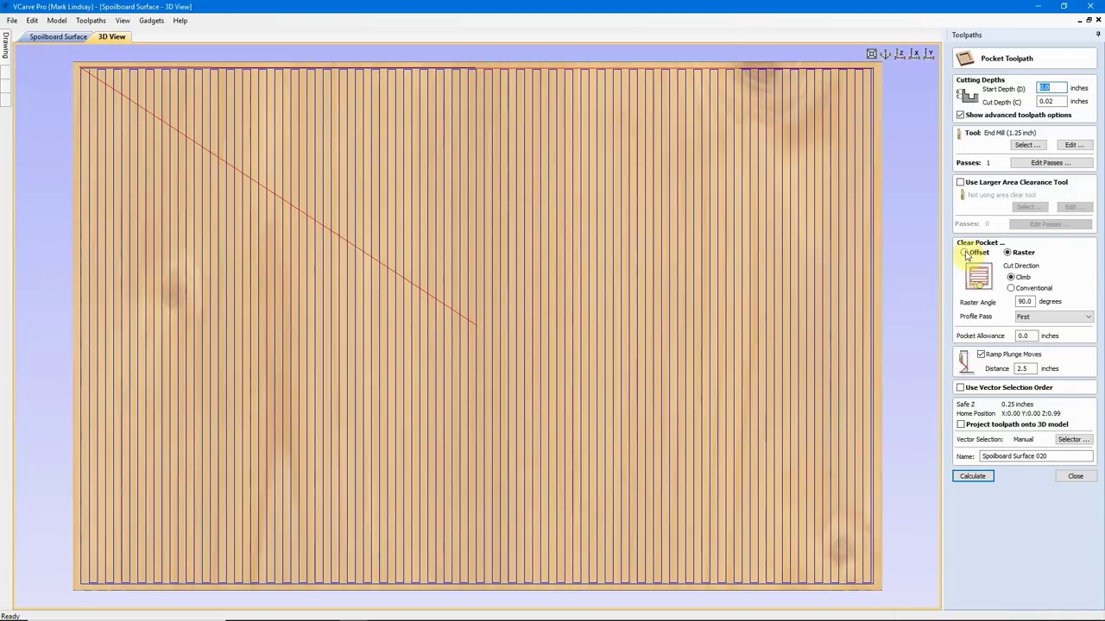
pyautogui.click(1075, 477)
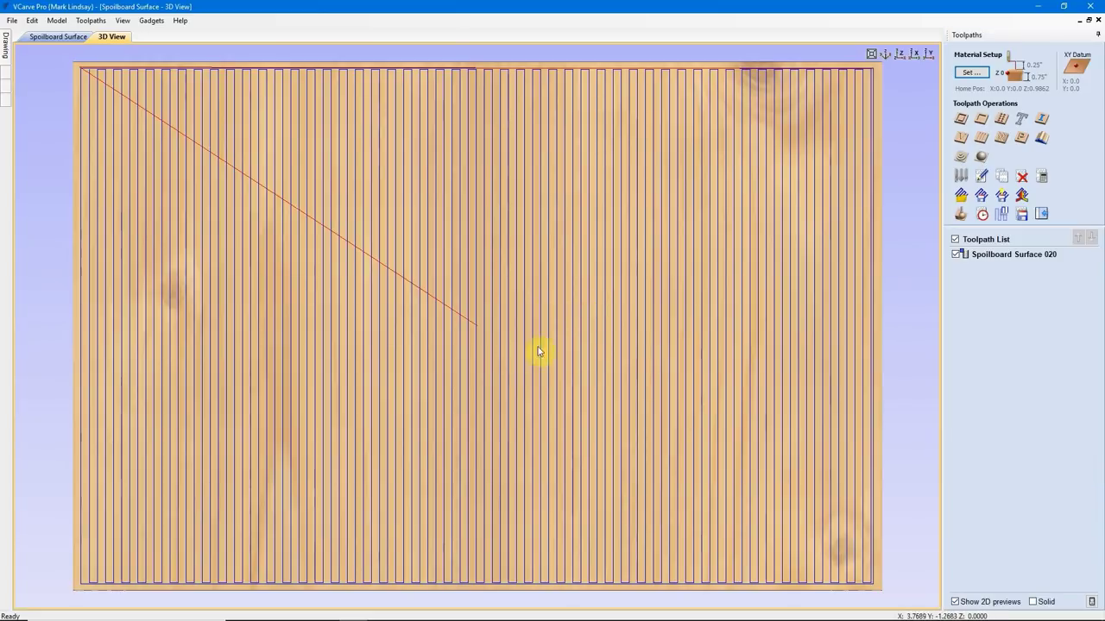